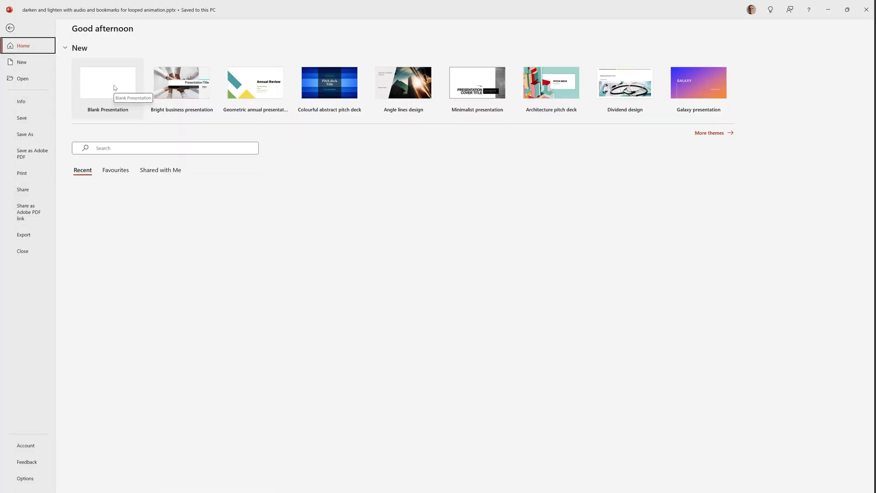
- Create a Blank Presentation and switch its first slide to the Blank layout
{"action": "left_click", "coordinate": [114, 88]}
{"action": "right_click", "coordinate": [204, 191]}
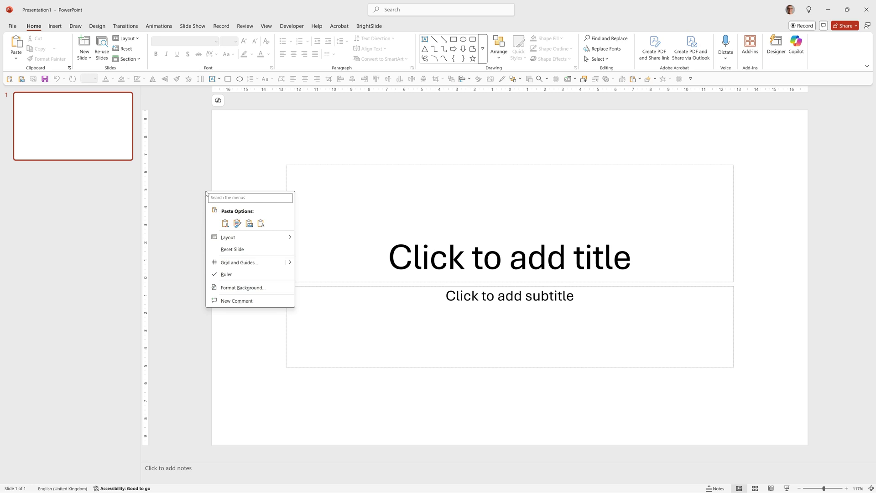
{"action": "mouse_move", "coordinate": [229, 238]}
{"action": "left_click", "coordinate": [322, 336]}
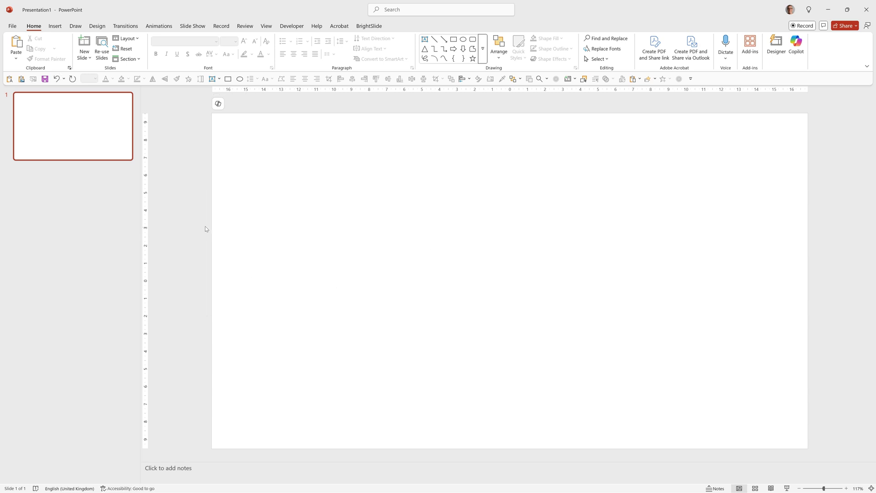
- Fill the slide background with the black theme colour through Format Background
{"action": "right_click", "coordinate": [188, 229]}
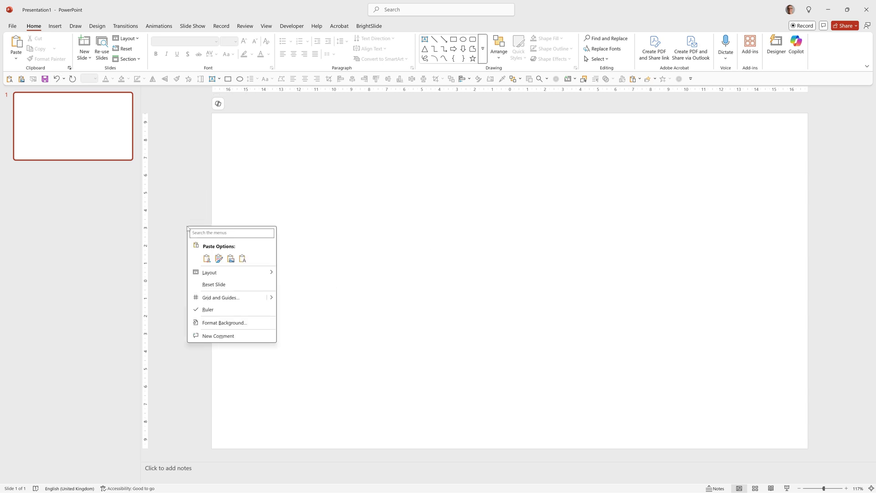
{"action": "left_click", "coordinate": [224, 323]}
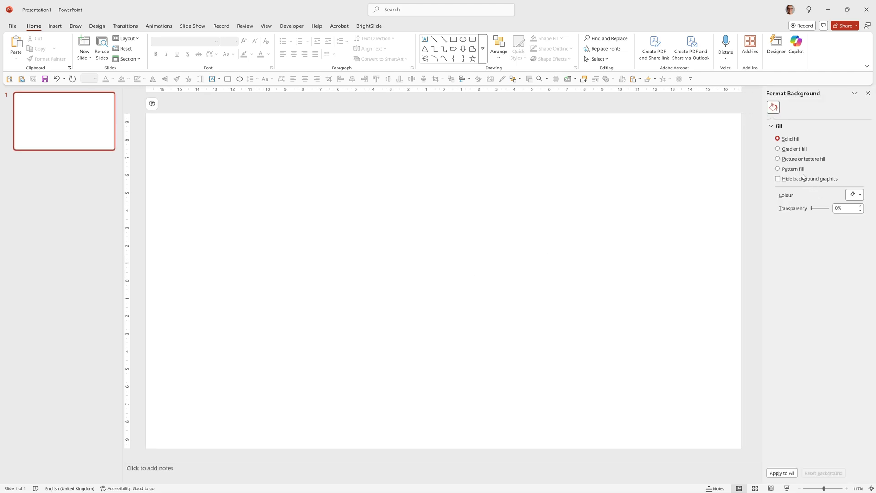
{"action": "left_click", "coordinate": [855, 195]}
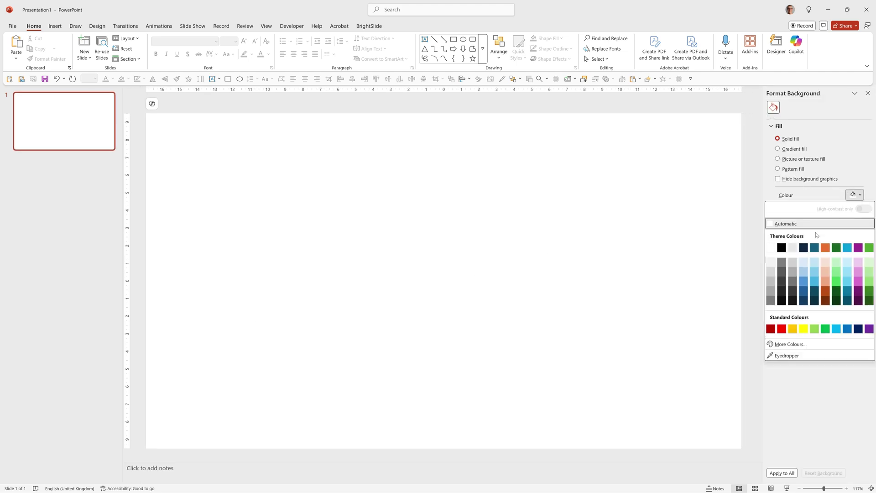
{"action": "left_click", "coordinate": [782, 248]}
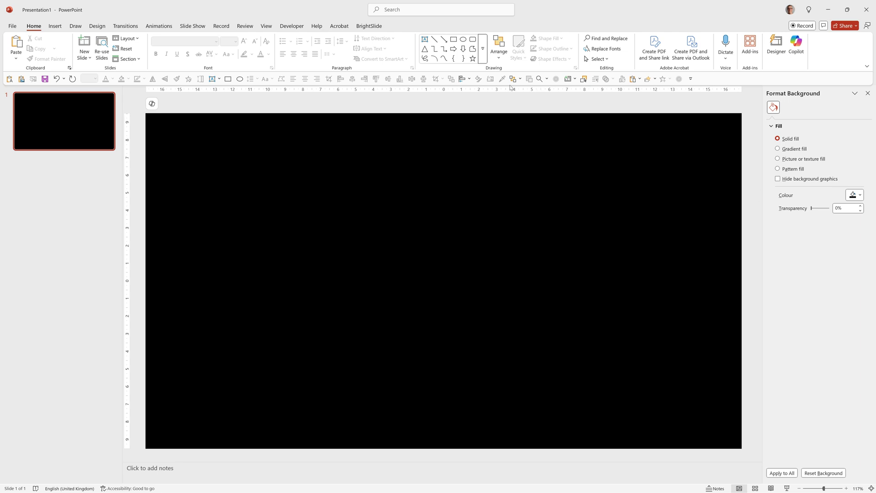
- Insert a Chevron shape, enlarge it to 7.17 cm square, and move it left
{"action": "left_click", "coordinate": [484, 54]}
{"action": "left_click", "coordinate": [527, 46]}
{"action": "left_click", "coordinate": [485, 49]}
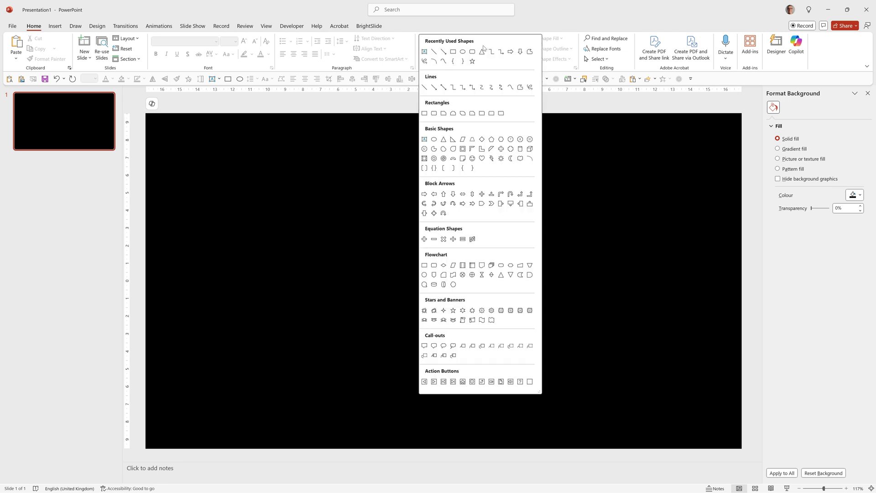
{"action": "left_click", "coordinate": [493, 205]}
{"action": "left_click", "coordinate": [224, 191]}
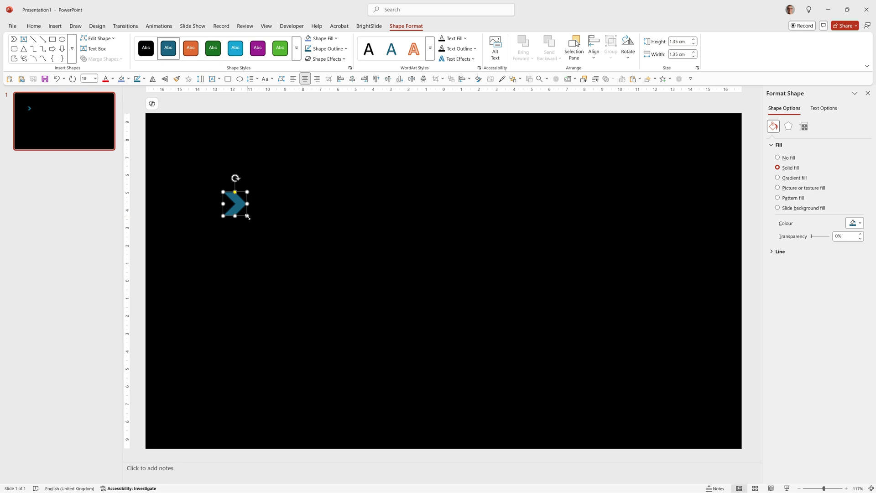
{"action": "left_click_drag", "start_coordinate": [247, 216], "coordinate": [328, 320]}
{"action": "left_click_drag", "start_coordinate": [313, 261], "coordinate": [273, 283]}
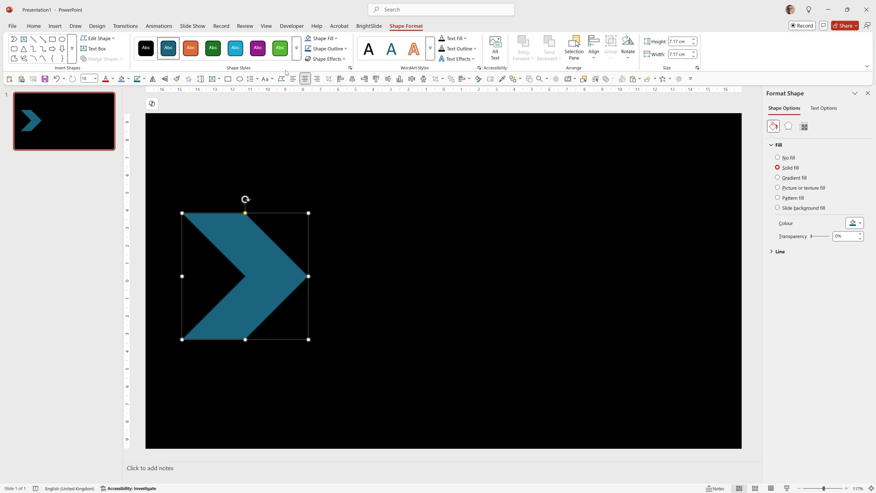
- Give the chevron a purple fill and no outline
{"action": "left_click", "coordinate": [327, 41]}
{"action": "left_click", "coordinate": [398, 79]}
{"action": "left_click", "coordinate": [326, 48]}
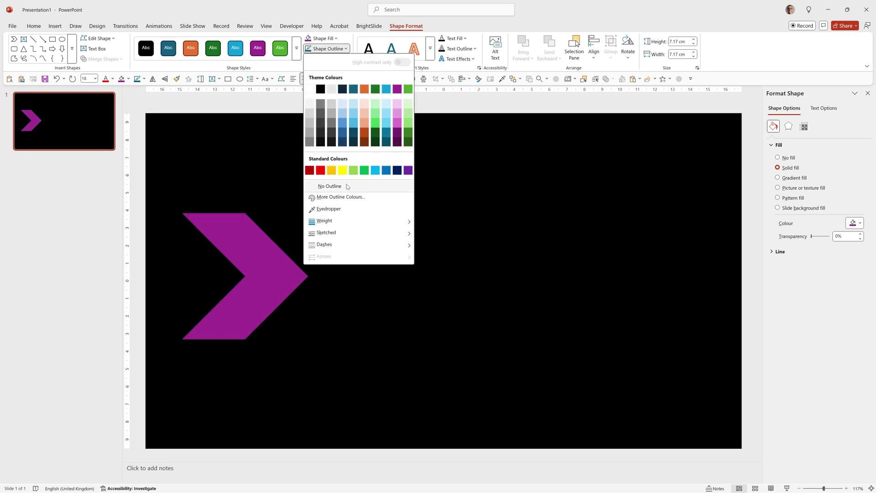
{"action": "left_click", "coordinate": [329, 186]}
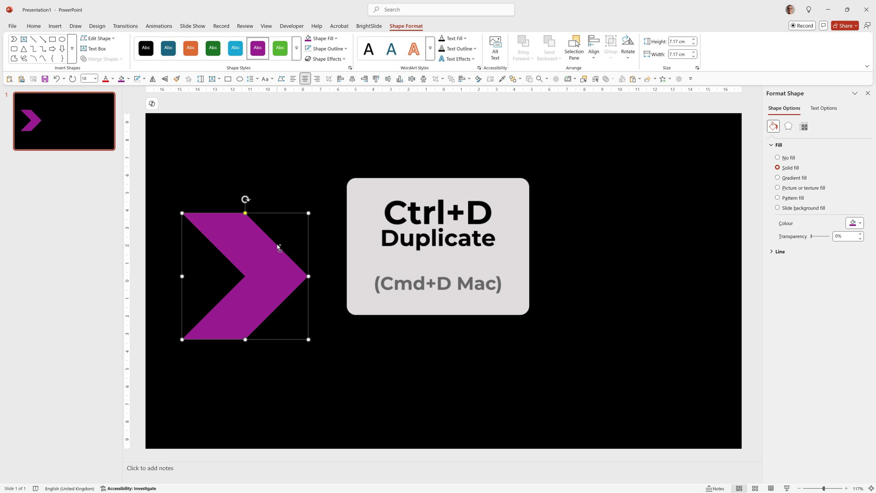
- Duplicate the chevron with Ctrl+D into an evenly spaced row of five
{"action": "key", "text": "ctrl+d"}
{"action": "left_click_drag", "start_coordinate": [262, 255], "coordinate": [341, 248]}
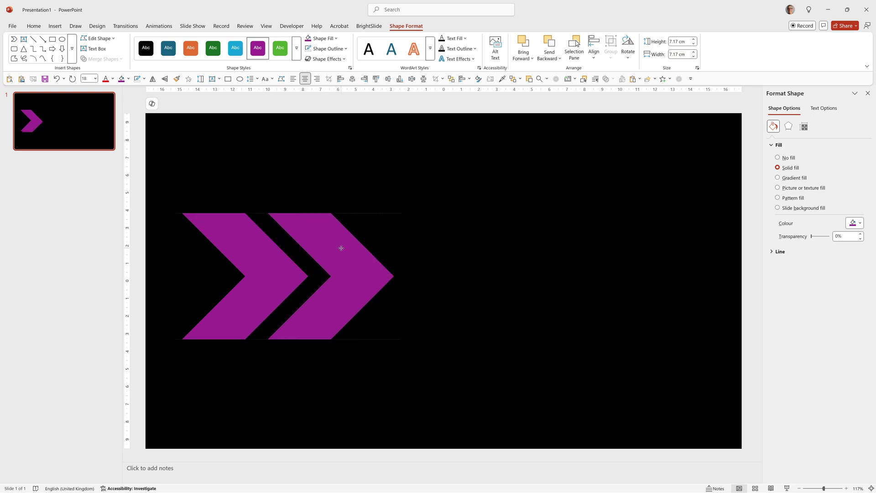
{"action": "left_click_drag", "start_coordinate": [341, 248], "coordinate": [341, 248]}
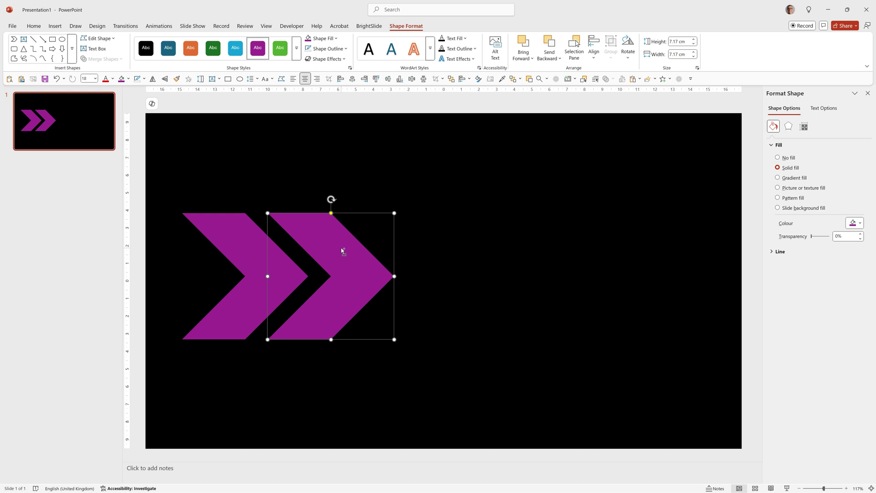
{"action": "key", "text": "ctrl+d"}
{"action": "key", "text": "ctrl+d"}
{"action": "key", "text": "ctrl+d"}
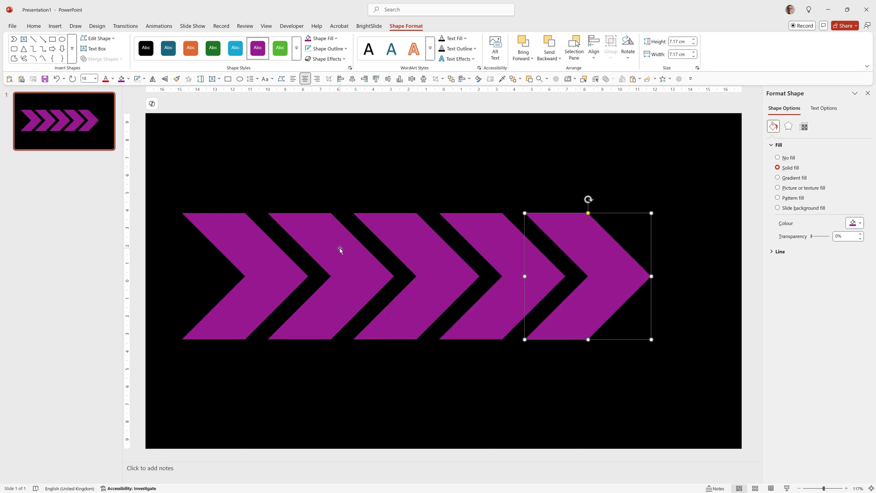
- Group the five chevrons, apply Align Centre and Align Middle, then ungroup them
{"action": "left_click_drag", "start_coordinate": [157, 366], "coordinate": [719, 171]}
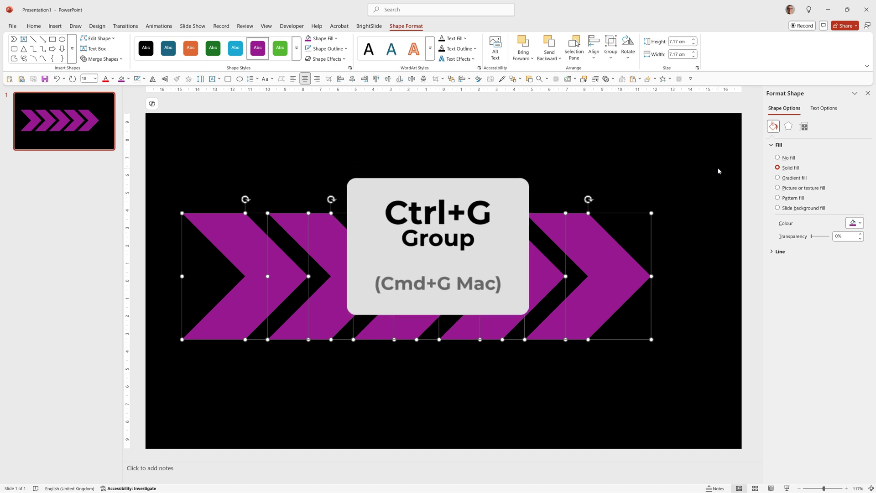
{"action": "key", "text": "ctrl+g"}
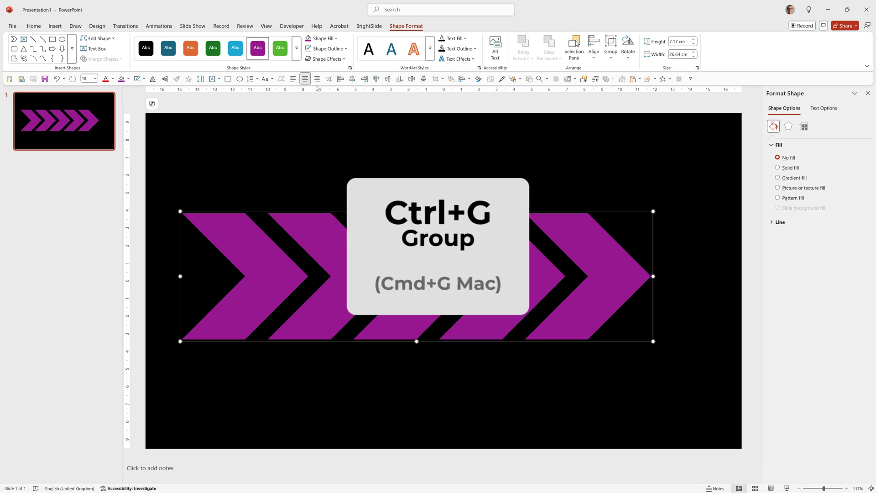
{"action": "left_click", "coordinate": [594, 47]}
{"action": "left_click", "coordinate": [611, 82]}
{"action": "left_click", "coordinate": [594, 47]}
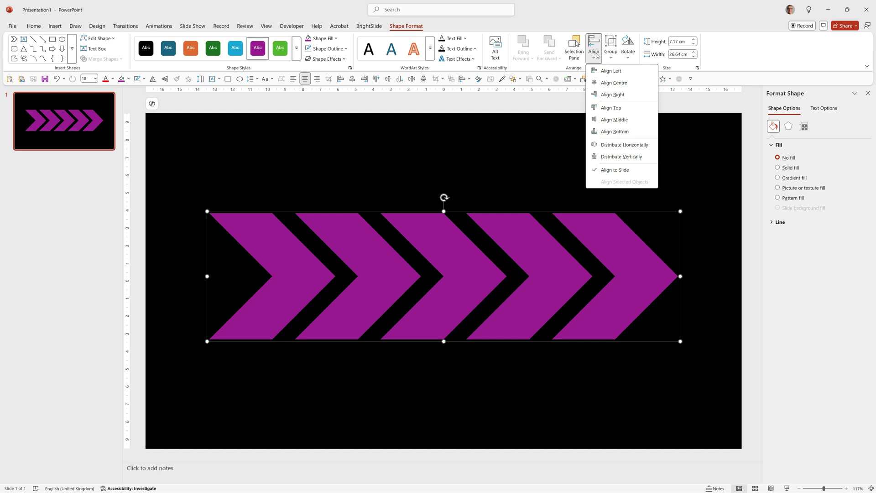
{"action": "left_click", "coordinate": [615, 120]}
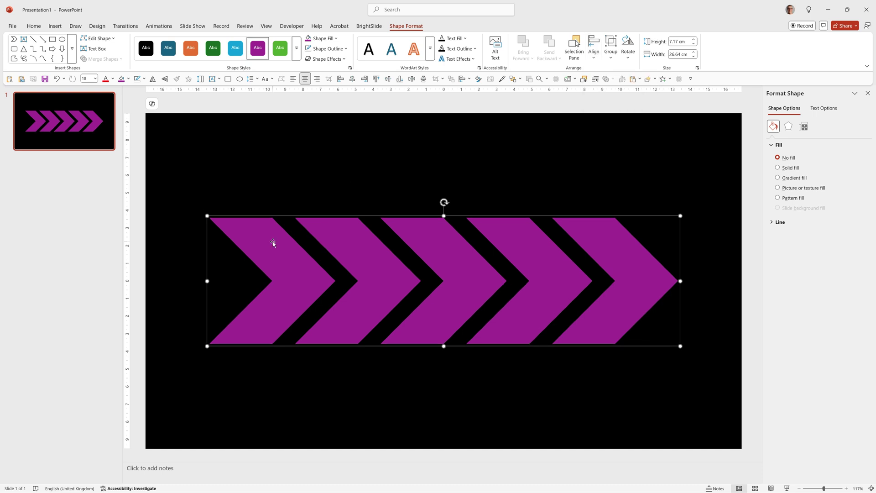
{"action": "key", "text": "ctrl+shift+g"}
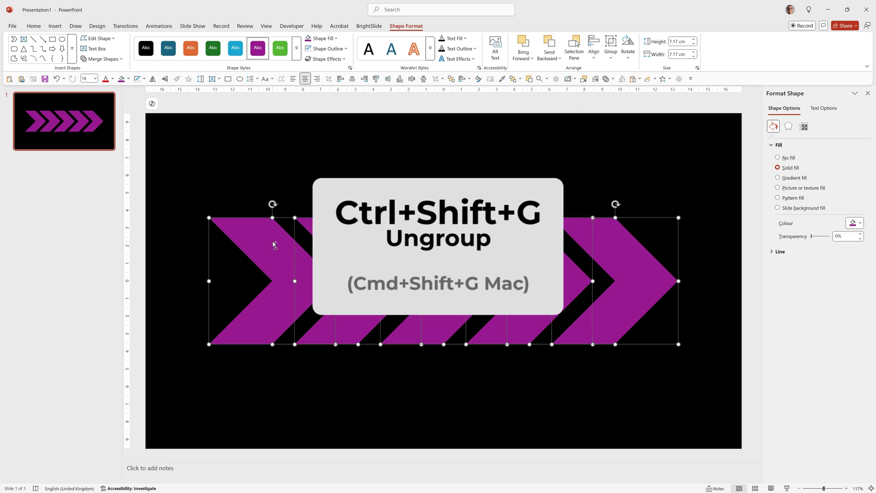
- Apply the Lighten emphasis animation to the first chevron
{"action": "left_click", "coordinate": [301, 380]}
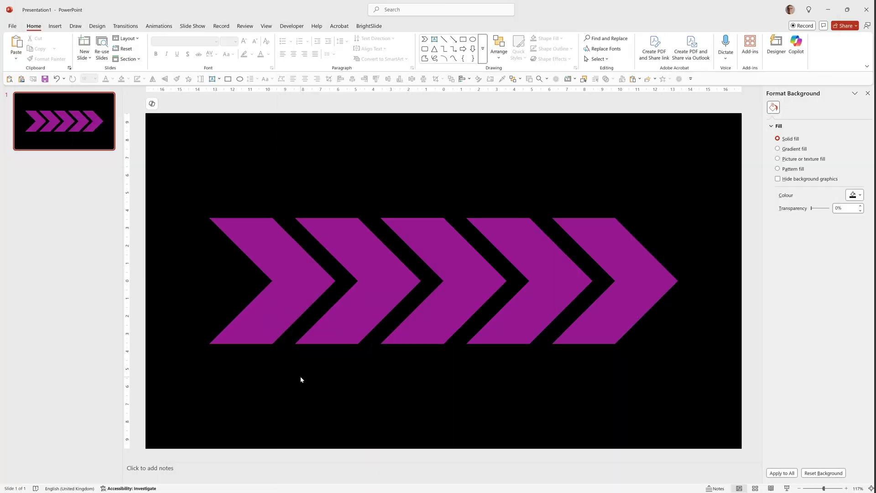
{"action": "left_click", "coordinate": [271, 230]}
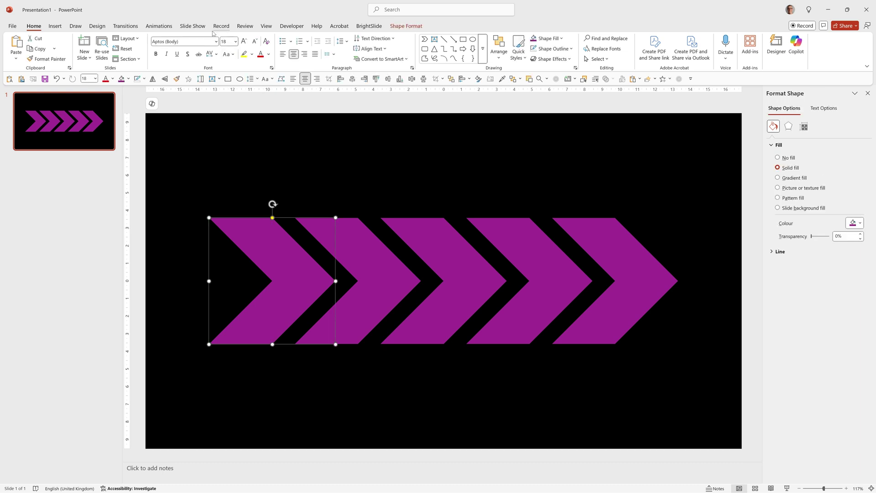
{"action": "left_click", "coordinate": [160, 27]}
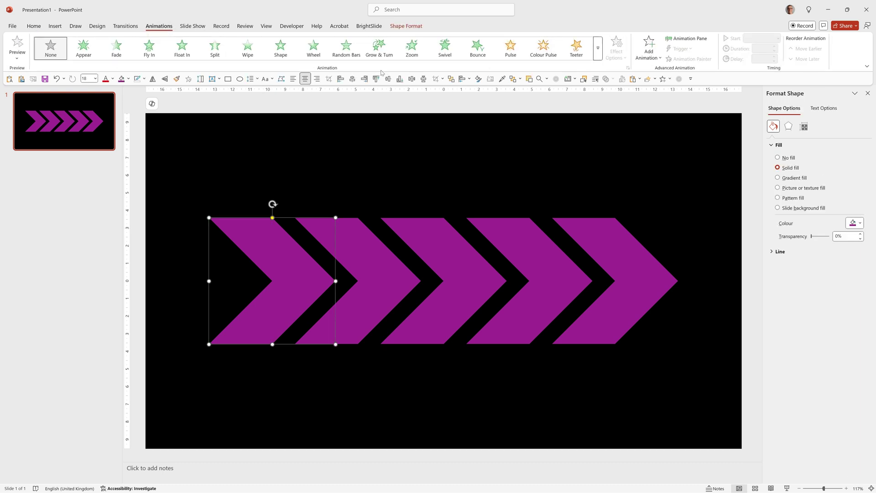
{"action": "left_click", "coordinate": [598, 49]}
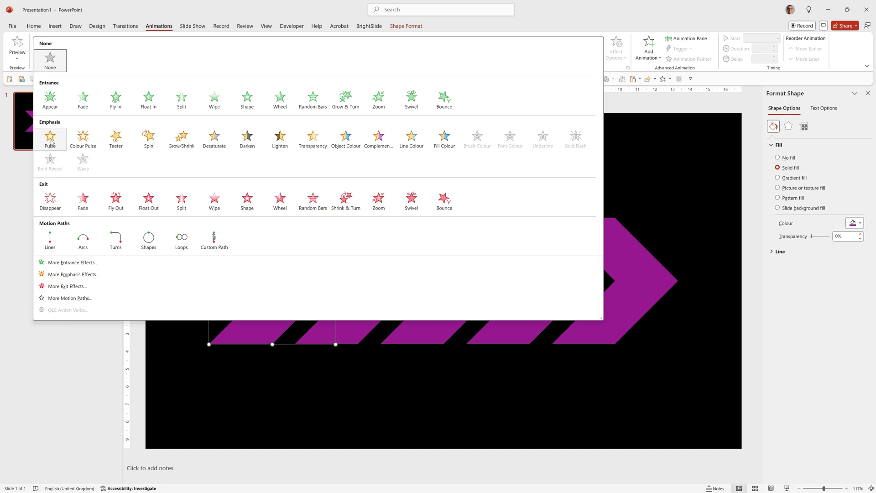
{"action": "left_click", "coordinate": [280, 138]}
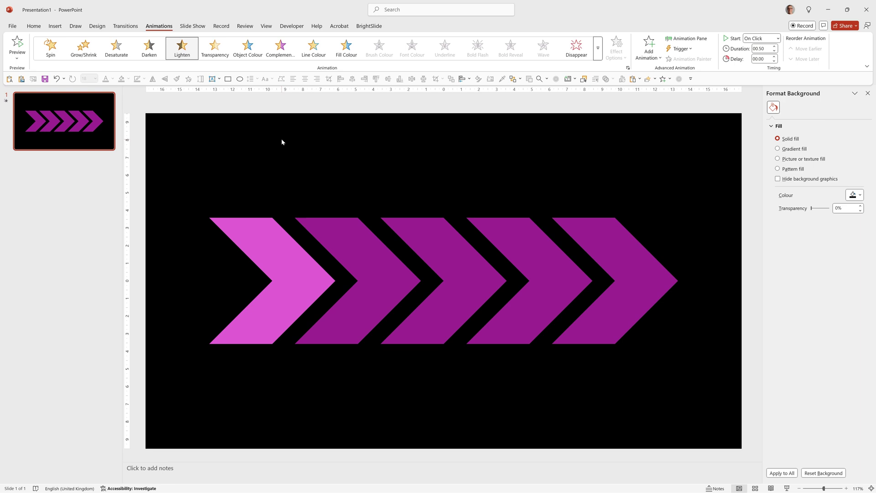
- Add a Darken emphasis animation to the first chevron as a second effect
{"action": "left_click", "coordinate": [269, 260]}
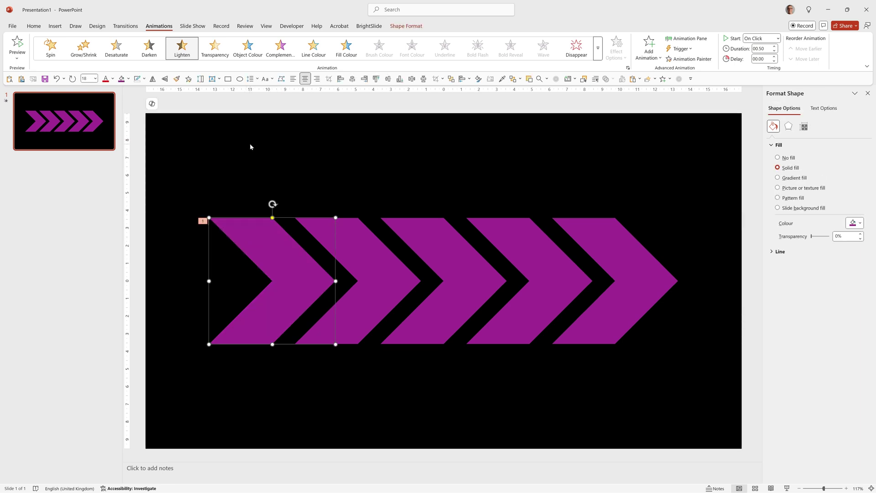
{"action": "left_click", "coordinate": [640, 60]}
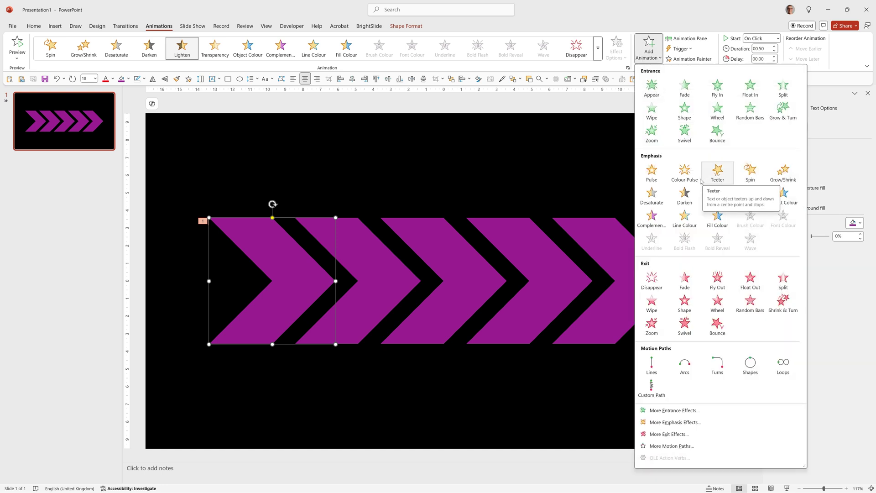
{"action": "left_click", "coordinate": [685, 196]}
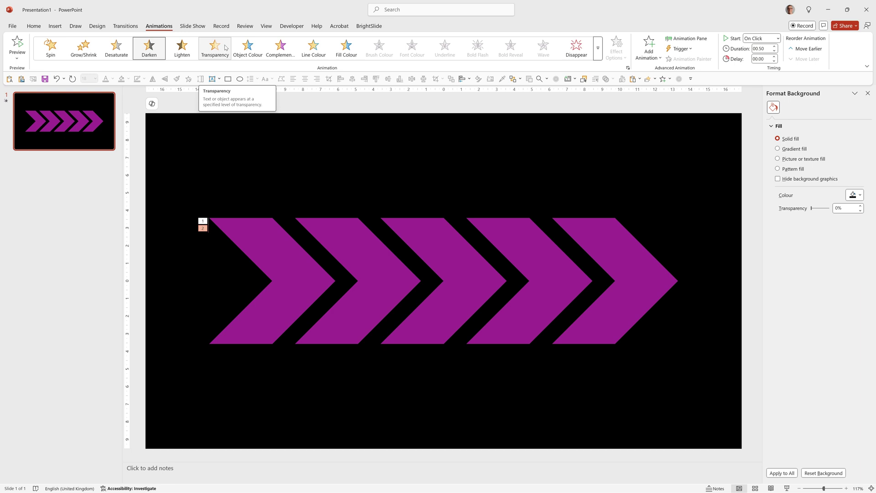
{"action": "left_click", "coordinate": [652, 59]}
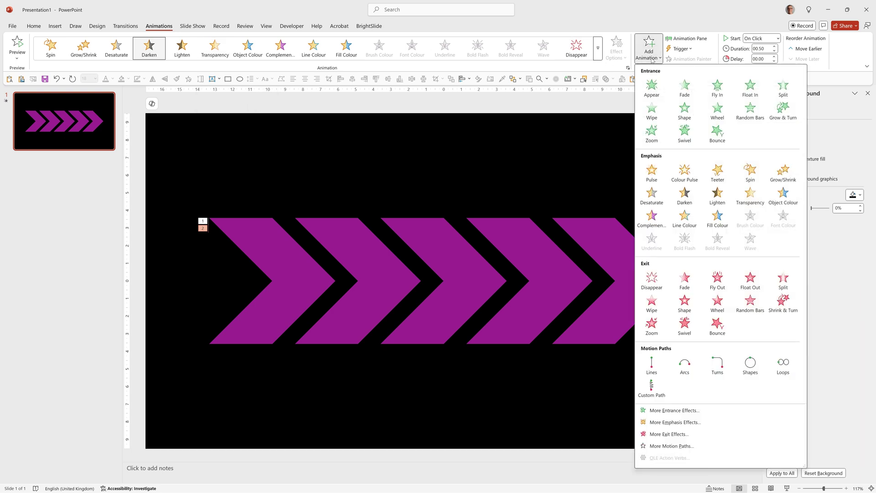
{"action": "key", "text": "Escape"}
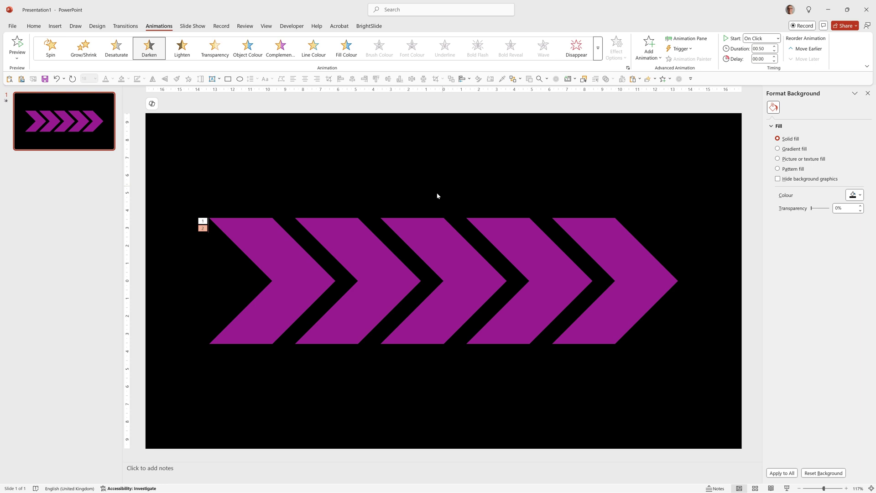
- In the Animation Pane, set Darken to start After Previous and Lighten With Previous
{"action": "left_click", "coordinate": [687, 38]}
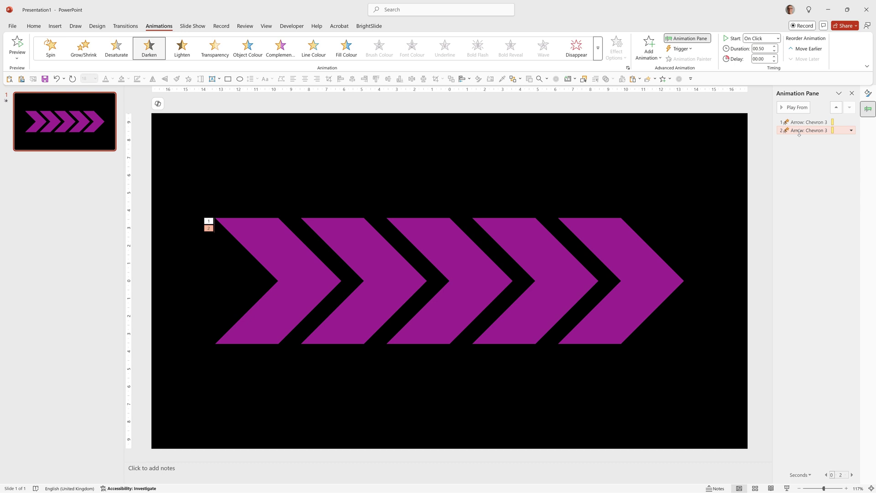
{"action": "left_click", "coordinate": [760, 39]}
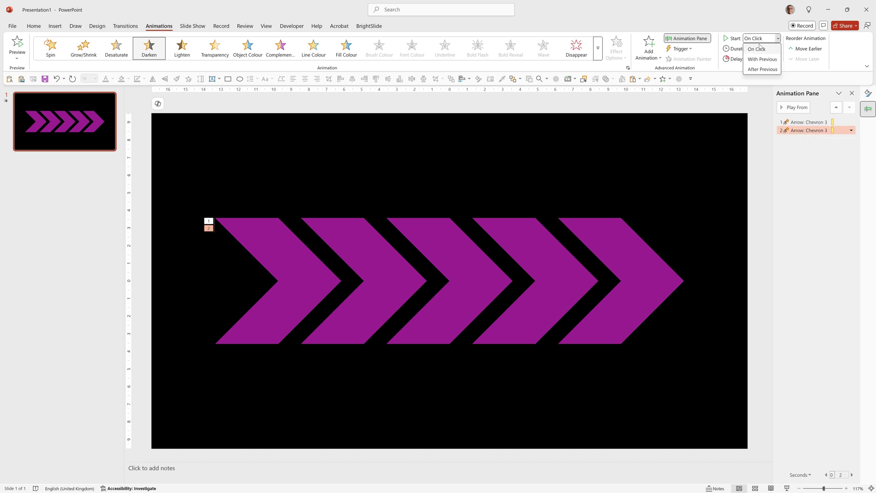
{"action": "left_click", "coordinate": [761, 70]}
{"action": "left_click", "coordinate": [807, 123]}
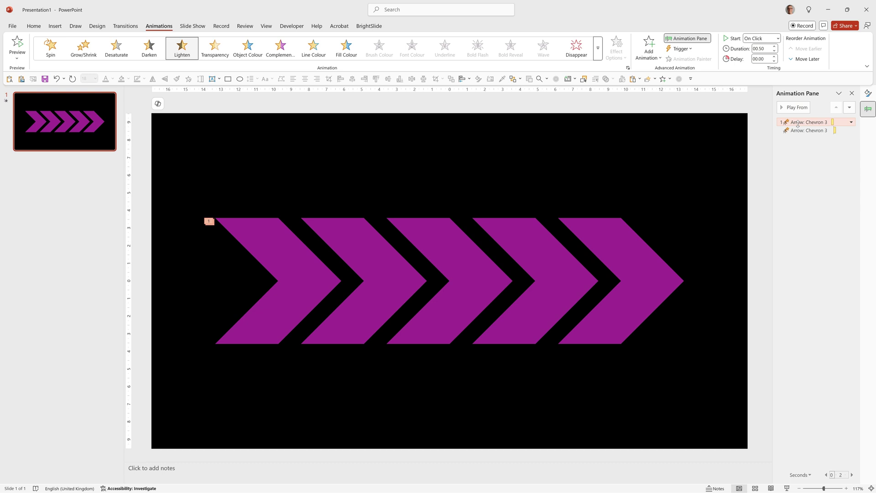
{"action": "left_click", "coordinate": [758, 39]}
{"action": "left_click", "coordinate": [763, 60]}
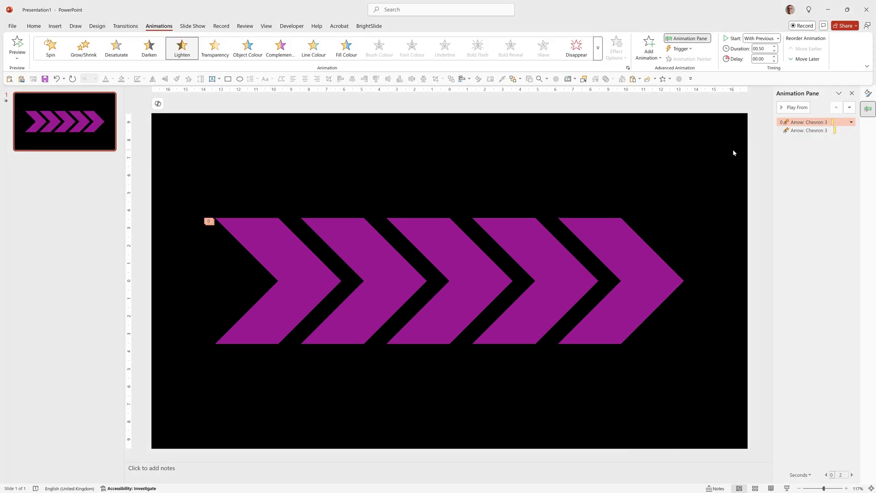
- Select both animations and set their duration to 0.1 seconds
{"action": "left_click", "coordinate": [802, 131]}
{"action": "left_click", "coordinate": [800, 122], "text": "shift"}
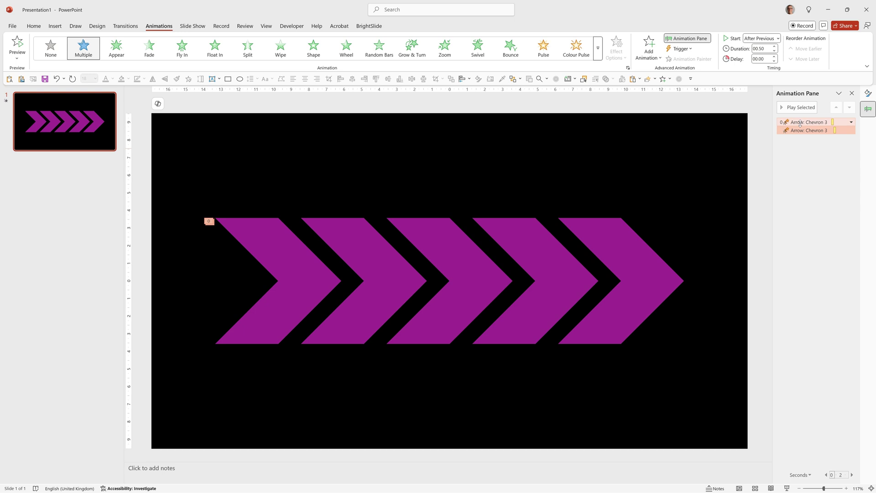
{"action": "left_click", "coordinate": [763, 49]}
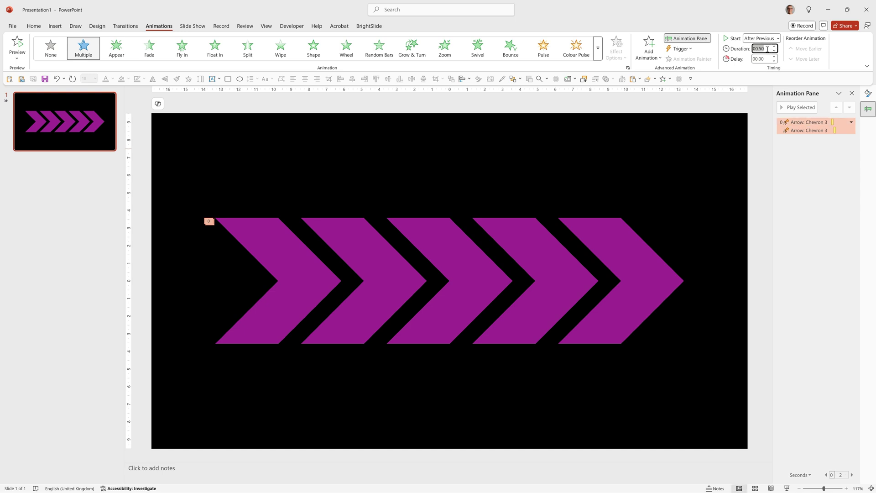
{"action": "type", "text": "0.1"}
{"action": "key", "text": "Return"}
- Copy the first chevron's animations to chevrons two through five with Animation Painter (Alt+Shift+C)
{"action": "left_click", "coordinate": [248, 245]}
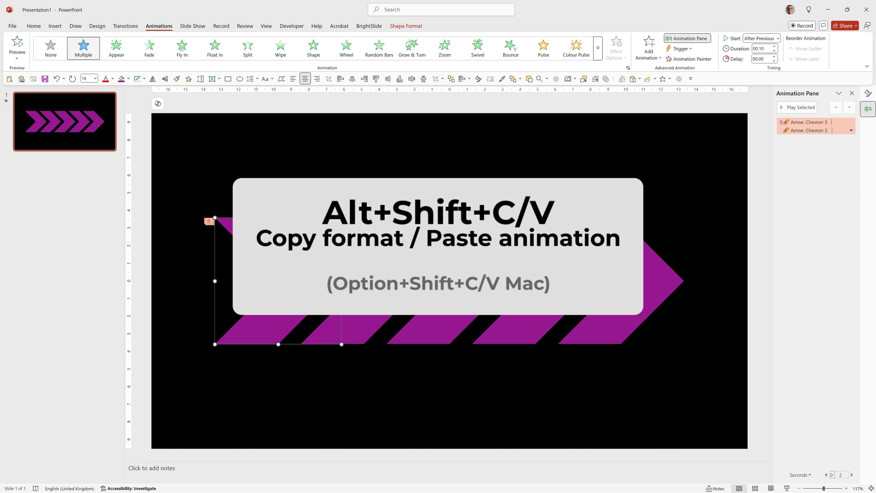
{"action": "key", "text": "alt+shift+c"}
{"action": "left_click", "coordinate": [362, 243]}
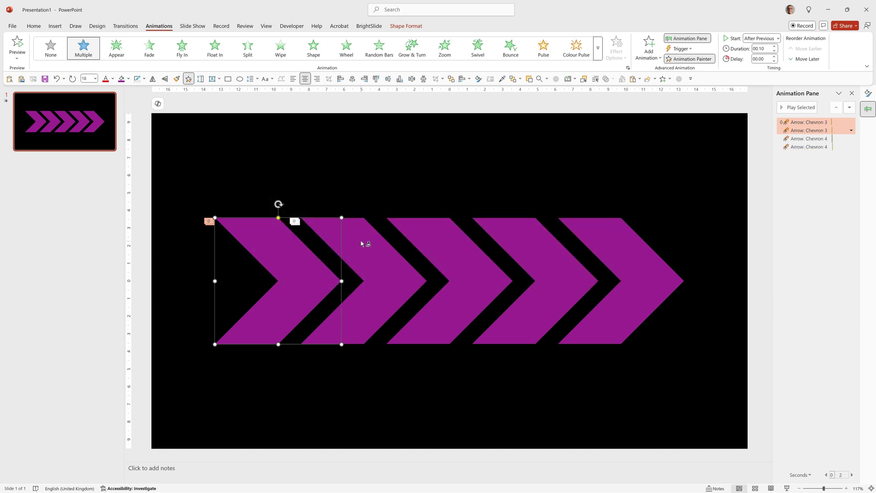
{"action": "left_click", "coordinate": [444, 242]}
{"action": "left_click", "coordinate": [520, 240]}
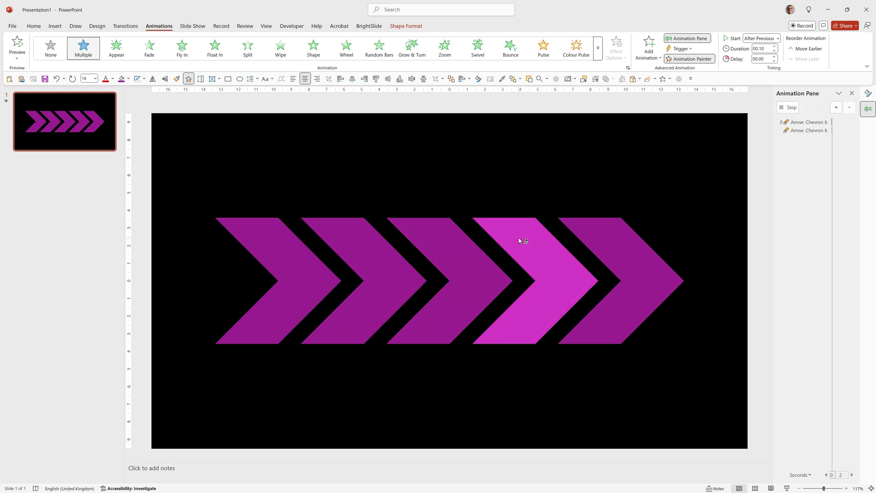
{"action": "left_click", "coordinate": [620, 237]}
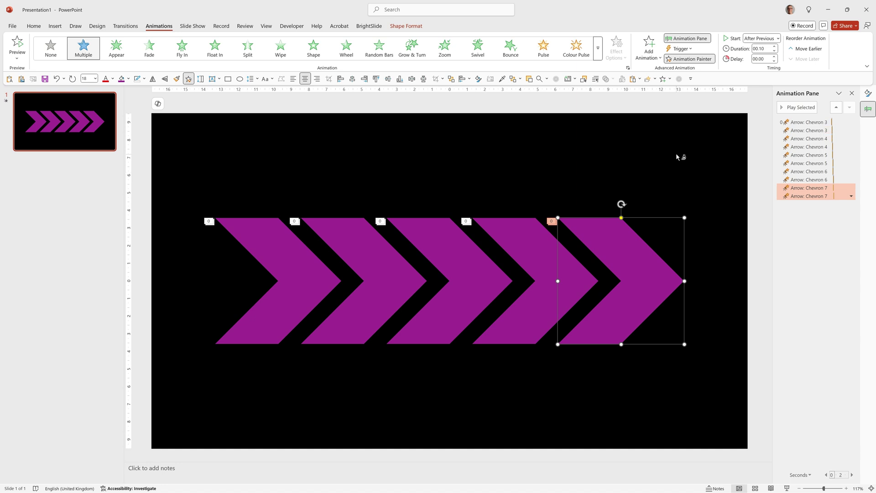
{"action": "double_click", "coordinate": [808, 122]}
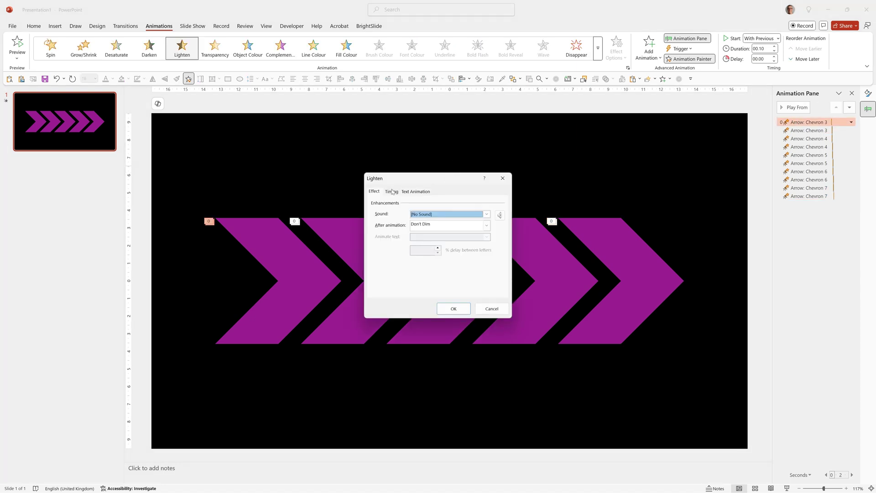
{"action": "left_click", "coordinate": [392, 191]}
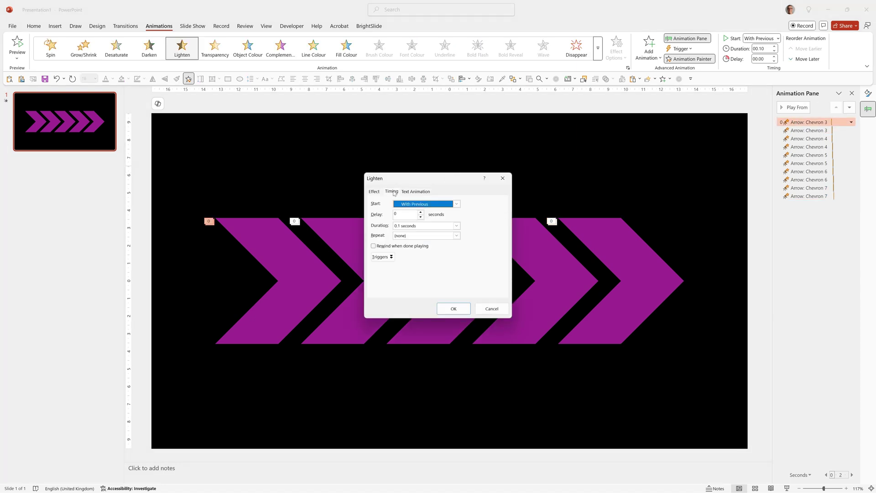
{"action": "left_click", "coordinate": [456, 235]}
{"action": "left_click", "coordinate": [502, 178]}
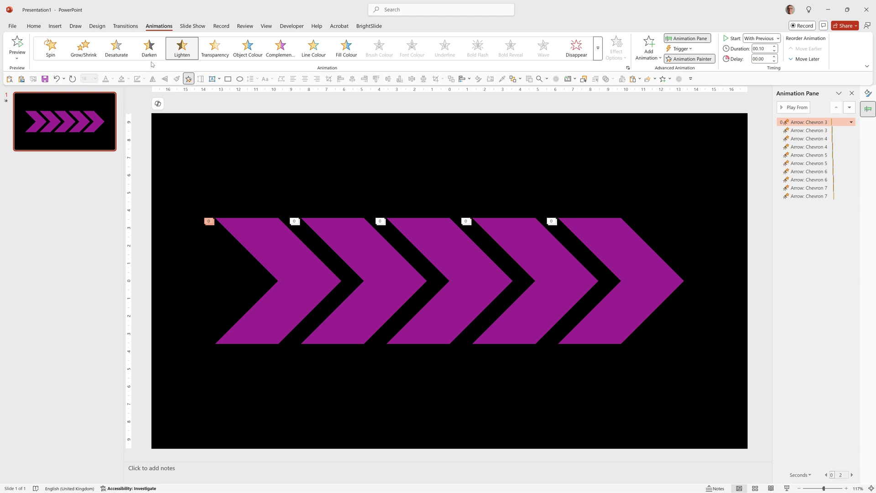
- Record a short sound clip with Insert > Audio > Record Audio
{"action": "left_click", "coordinate": [56, 27]}
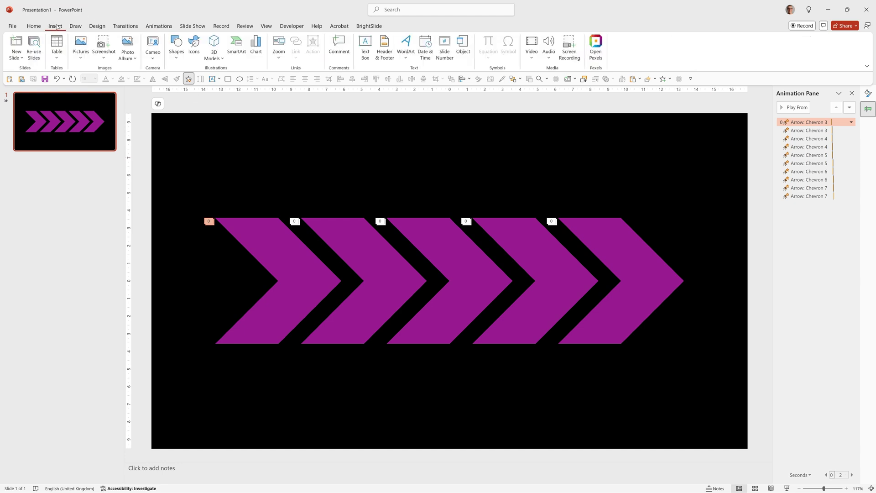
{"action": "left_click", "coordinate": [548, 56]}
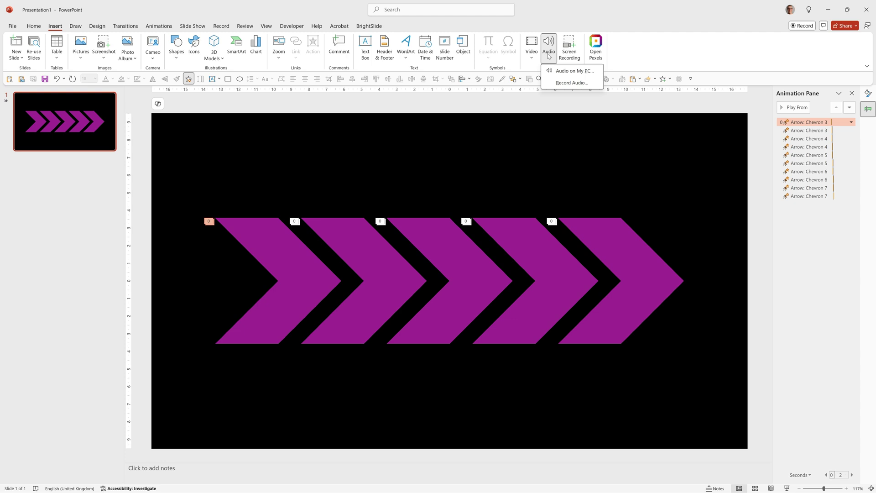
{"action": "left_click", "coordinate": [569, 86]}
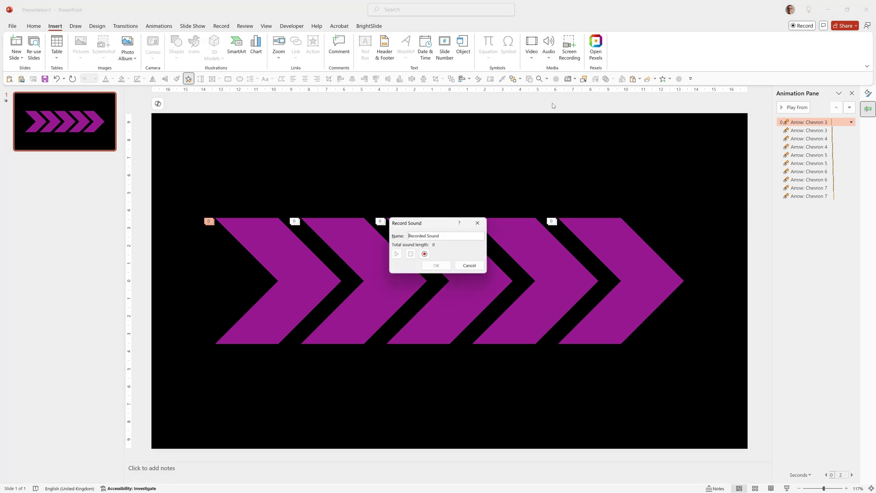
{"action": "left_click", "coordinate": [425, 254]}
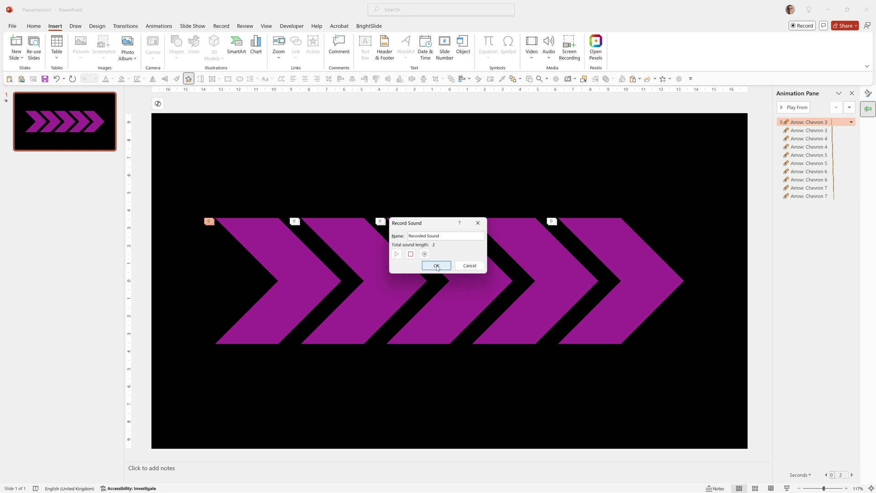
{"action": "left_click", "coordinate": [437, 266]}
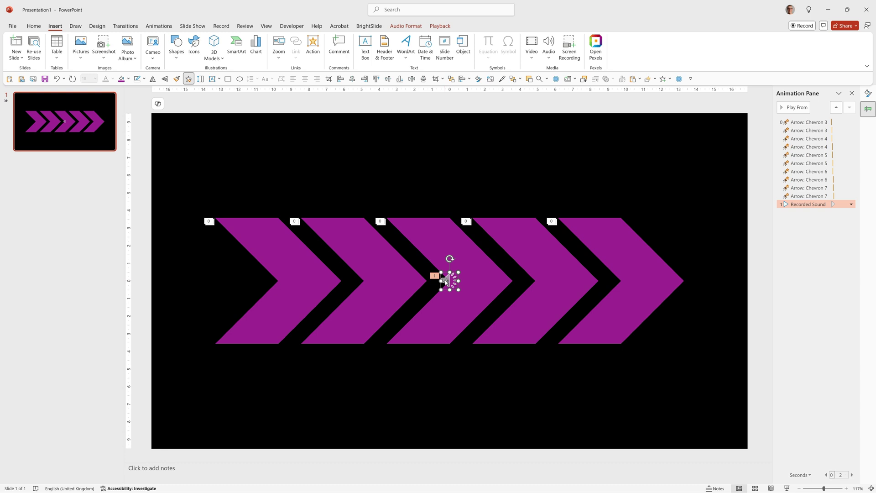
- Move the sound icon above the row of chevrons
{"action": "left_click", "coordinate": [437, 255]}
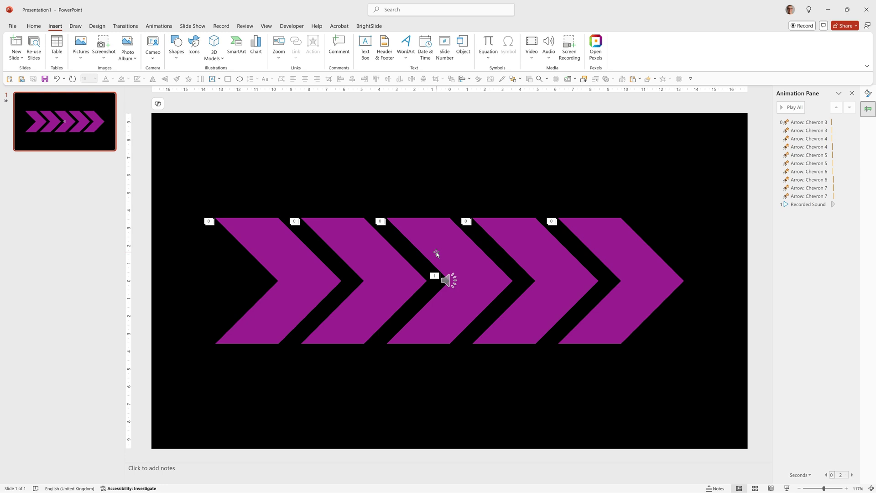
{"action": "left_click", "coordinate": [447, 280]}
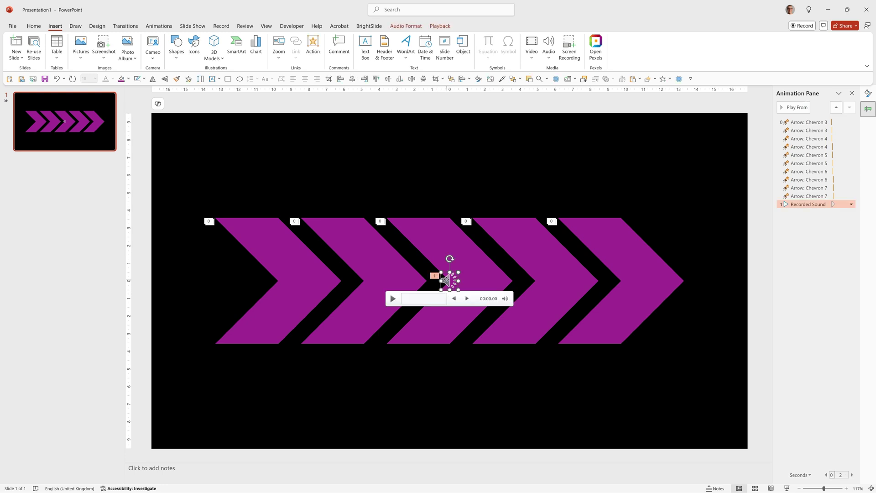
{"action": "left_click_drag", "start_coordinate": [446, 279], "coordinate": [440, 166]}
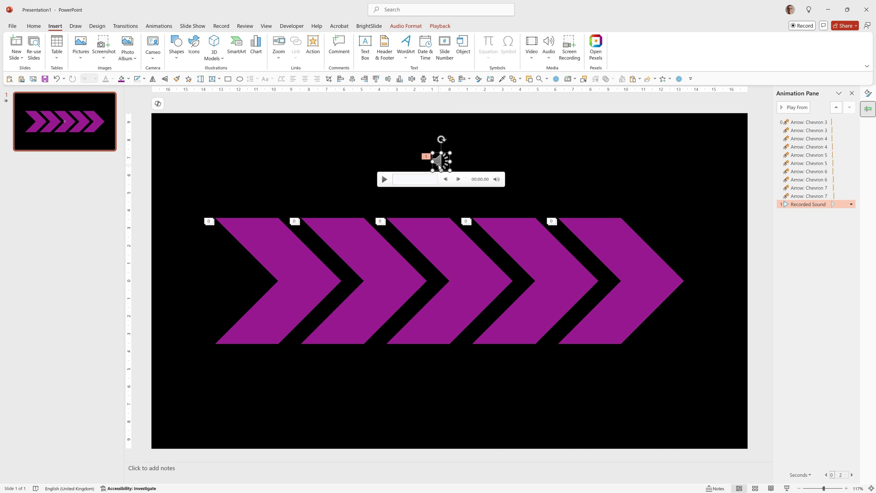
- On Playback, enable Loop until Stopped, Mute volume, Hide During Show, and start Automatically
{"action": "left_click", "coordinate": [441, 26]}
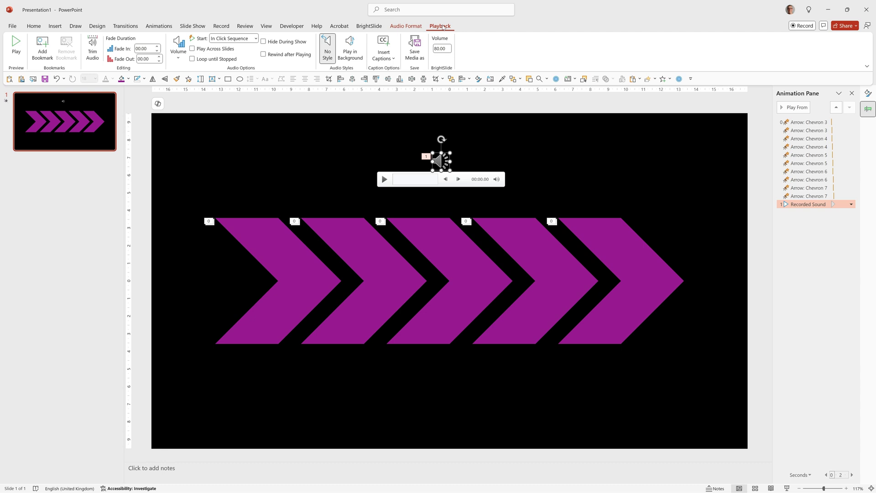
{"action": "left_click", "coordinate": [192, 59]}
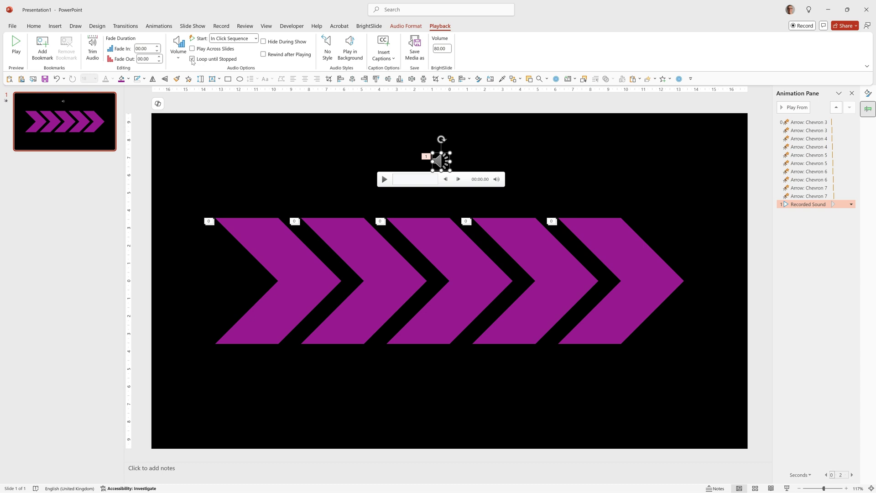
{"action": "left_click", "coordinate": [178, 51]}
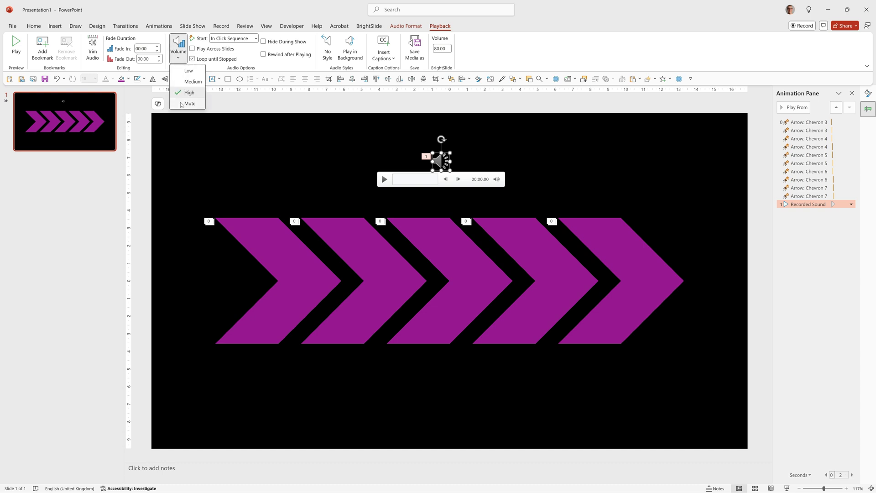
{"action": "left_click", "coordinate": [189, 103]}
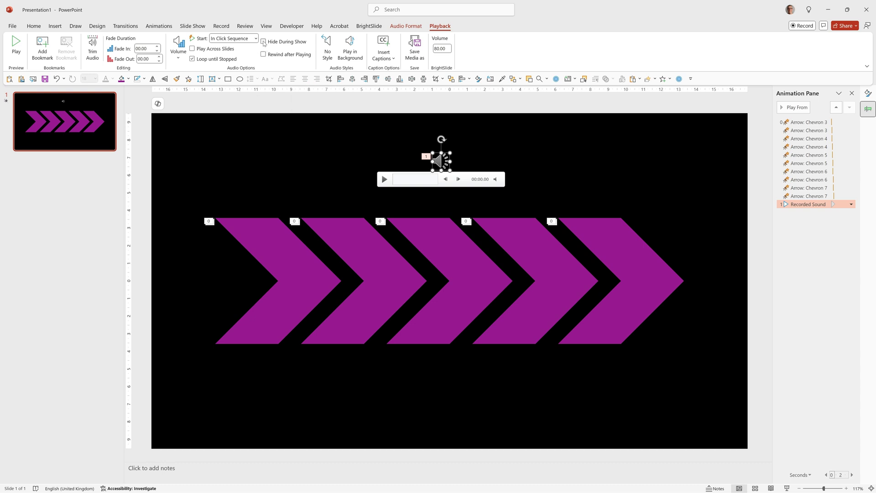
{"action": "left_click", "coordinate": [263, 41]}
{"action": "left_click", "coordinate": [244, 39]}
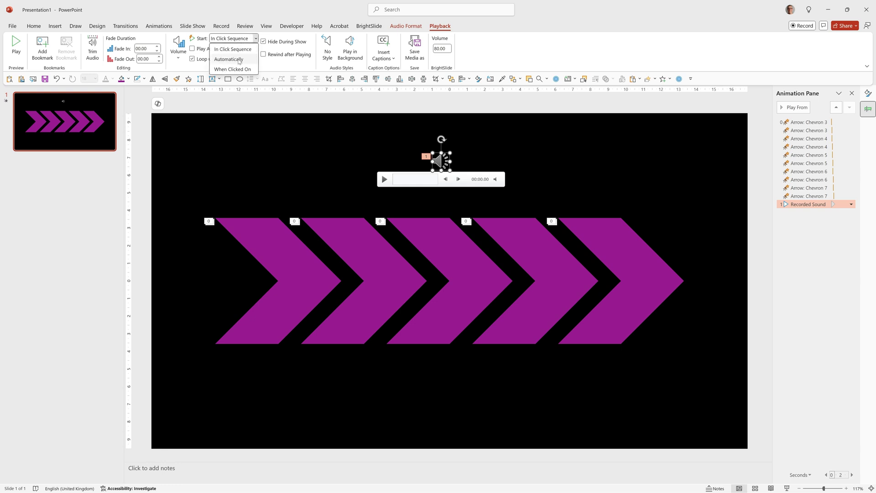
{"action": "left_click", "coordinate": [239, 60]}
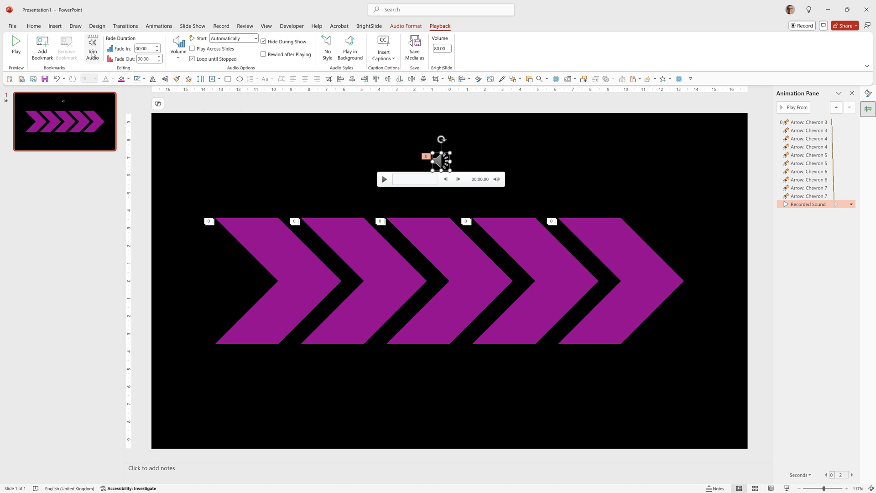
- Trim the recorded sound so its end time is 00:01
{"action": "left_click", "coordinate": [93, 55]}
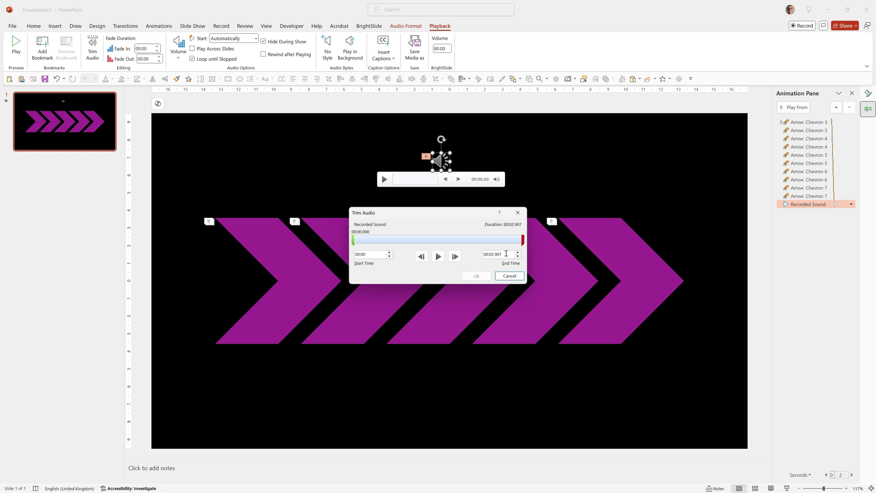
{"action": "left_click", "coordinate": [523, 238]}
{"action": "mouse_move", "coordinate": [523, 238]}
{"action": "left_mouse_down"}
{"action": "mouse_move", "coordinate": [390, 241]}
{"action": "mouse_move", "coordinate": [413, 247]}
{"action": "left_mouse_up"}
{"action": "double_click", "coordinate": [505, 255]}
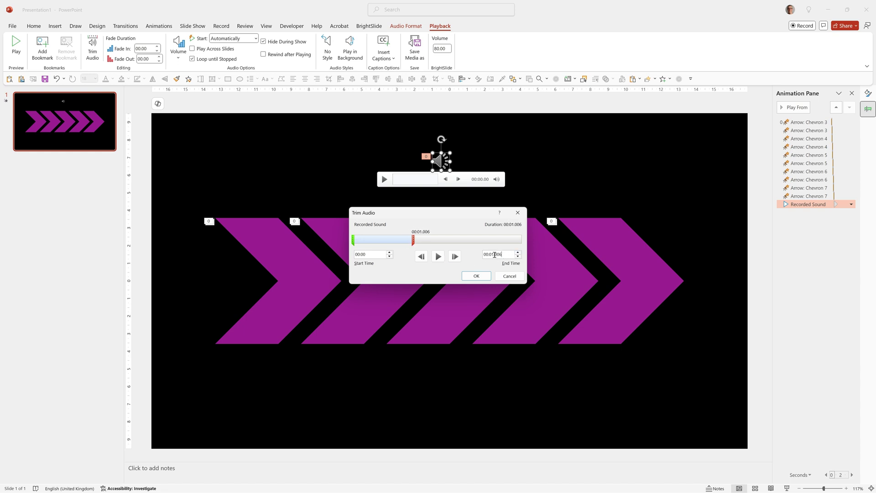
{"action": "key", "text": "BackSpace"}
{"action": "key", "text": "BackSpace"}
{"action": "left_click", "coordinate": [475, 276]}
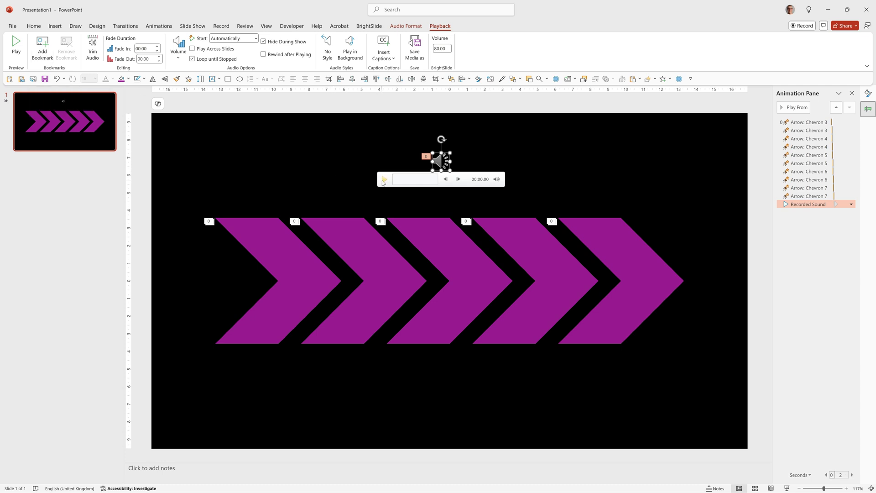
- Preview the recorded sound and add Bookmark 1 near its start at 00:00.03
{"action": "left_click", "coordinate": [382, 182]}
{"action": "left_click_drag", "start_coordinate": [414, 182], "coordinate": [394, 184]}
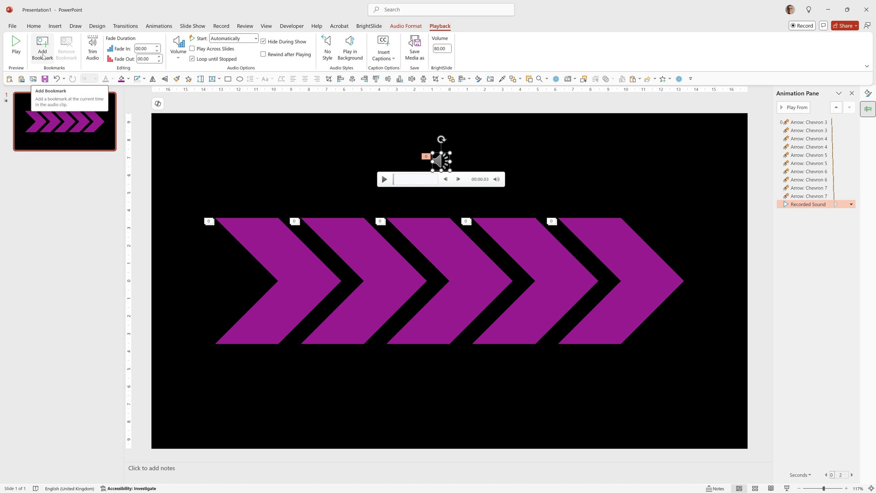
{"action": "left_click", "coordinate": [42, 56]}
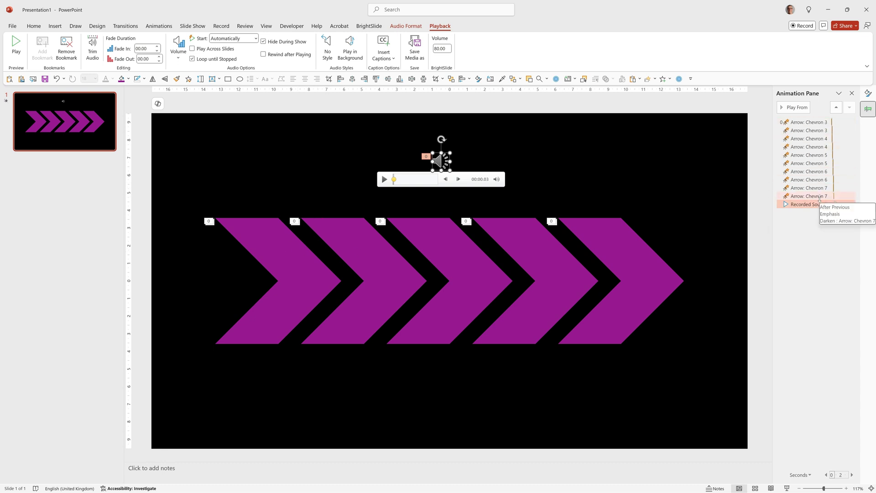
- Set the first chevron's Lighten animation to trigger on the recorded sound's Bookmark 1
{"action": "left_click", "coordinate": [789, 122]}
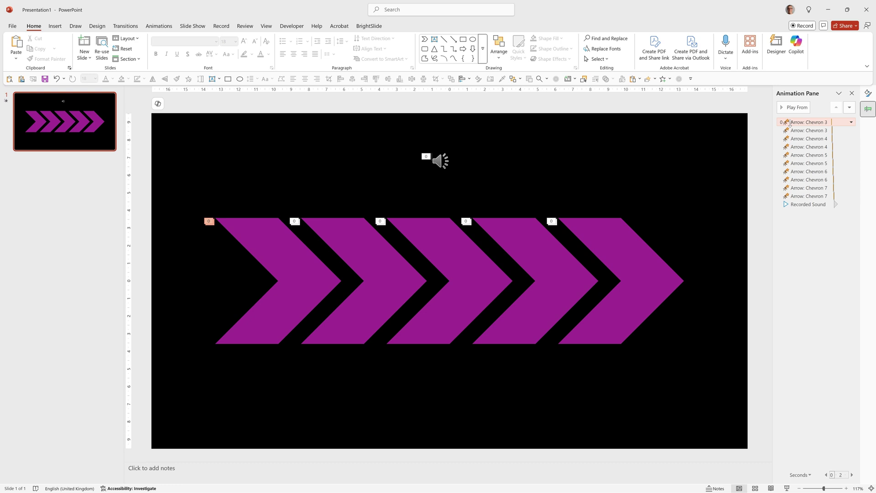
{"action": "left_click", "coordinate": [160, 27]}
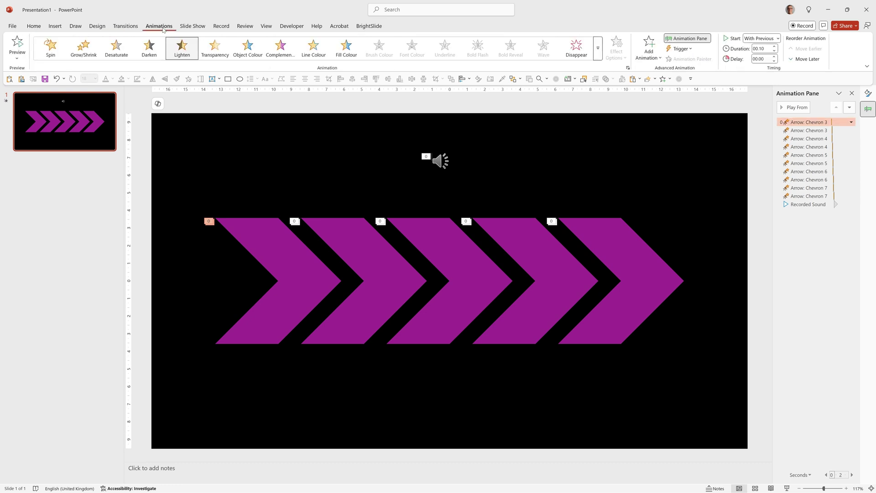
{"action": "left_click", "coordinate": [687, 49]}
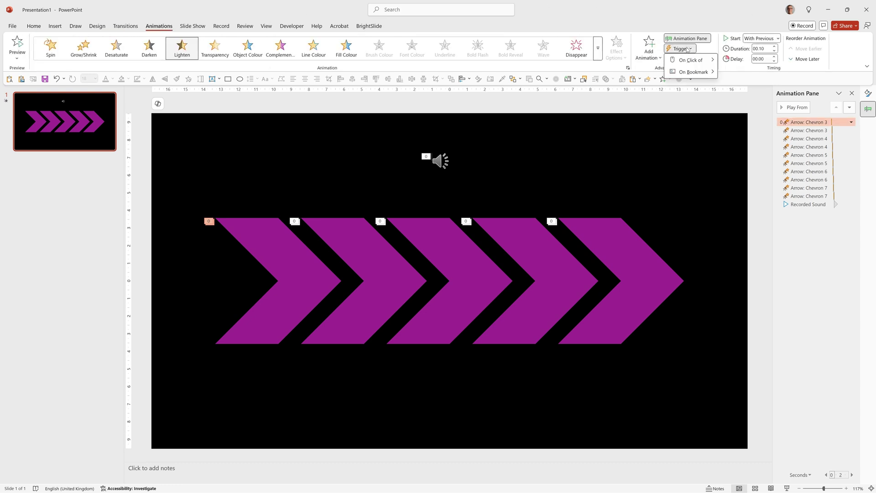
{"action": "mouse_move", "coordinate": [693, 73]}
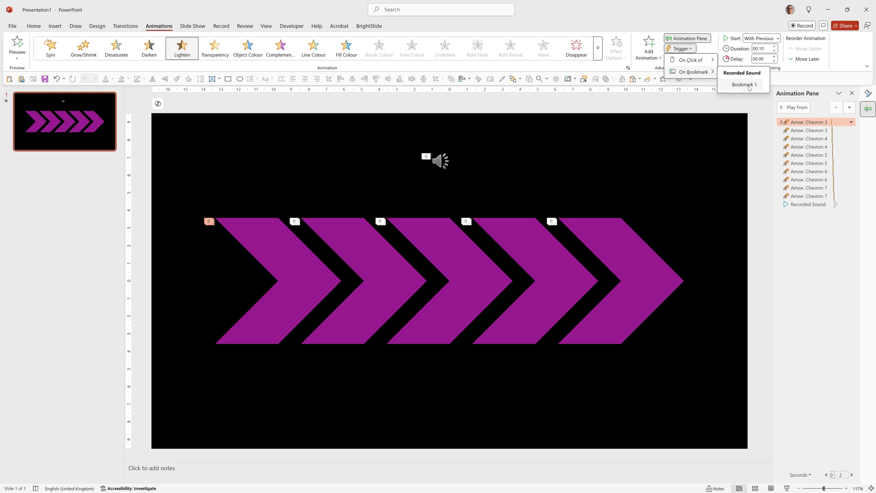
{"action": "left_click", "coordinate": [746, 86]}
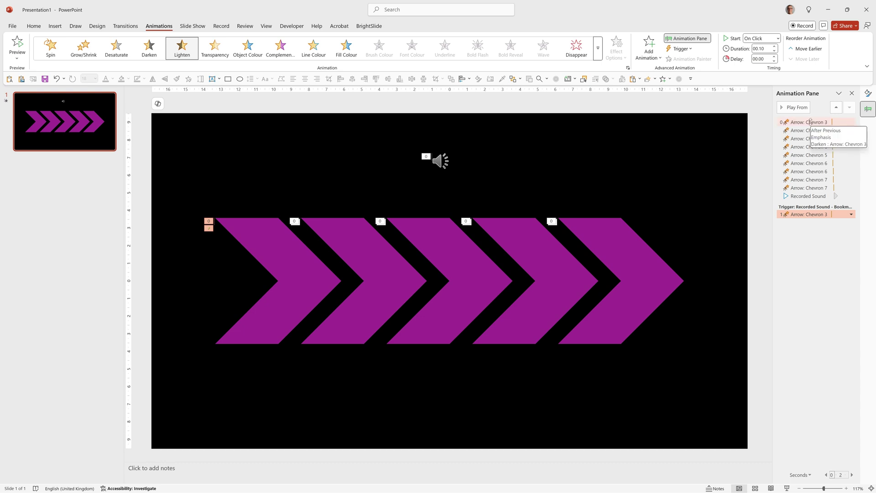
- Move all ten chevron animations into the Recorded Sound Bookmark trigger group
{"action": "left_click", "coordinate": [811, 122]}
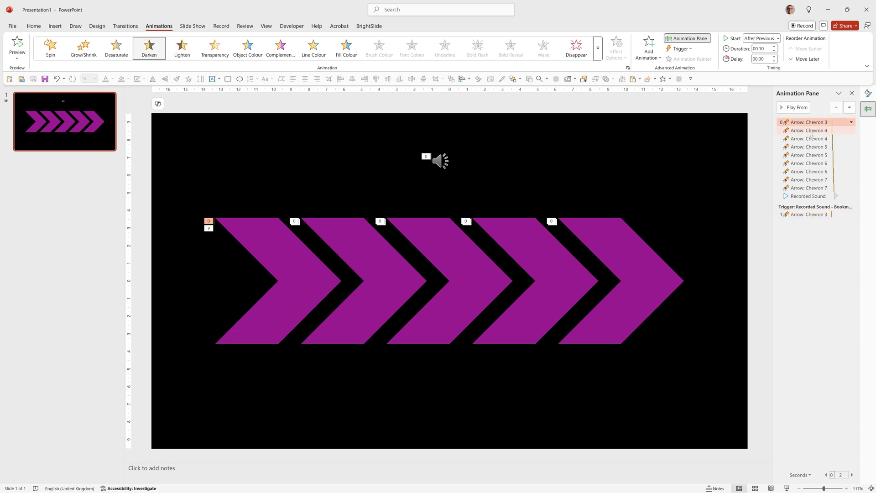
{"action": "left_click", "coordinate": [803, 187], "text": "shift"}
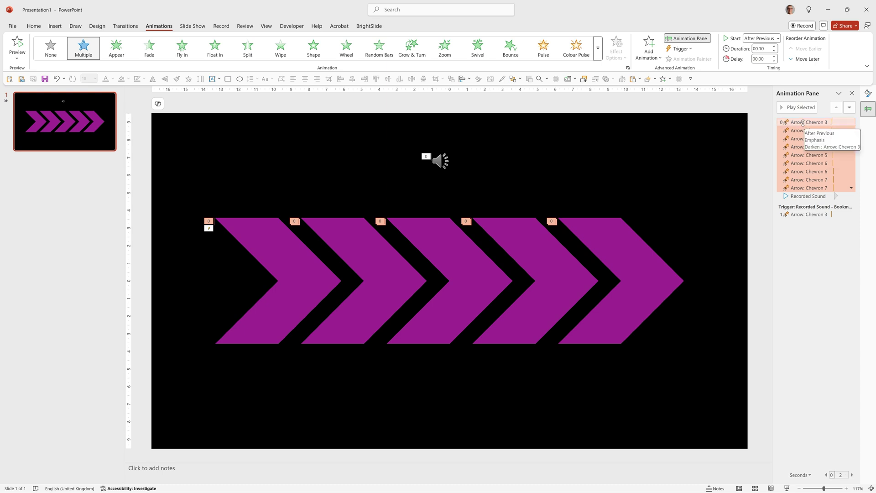
{"action": "left_click_drag", "start_coordinate": [803, 124], "coordinate": [809, 227]}
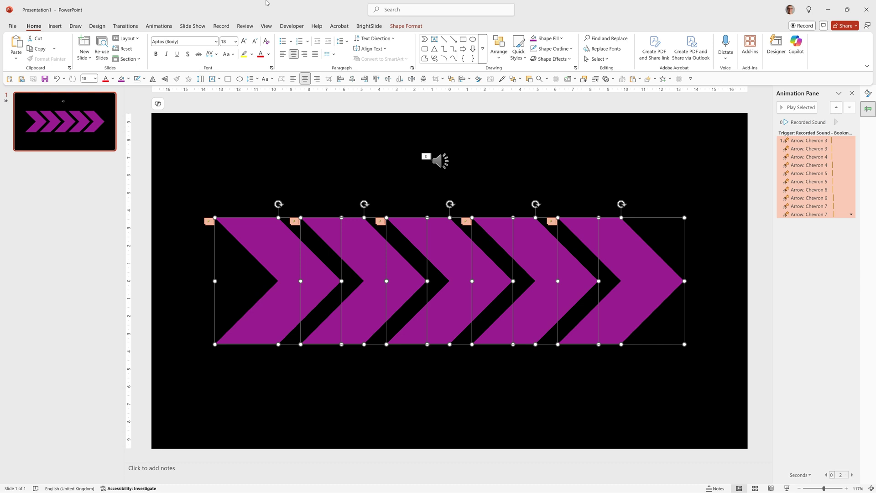
- Fill the five chevrons orange and change their shape to plus signs
{"action": "left_click", "coordinate": [561, 39]}
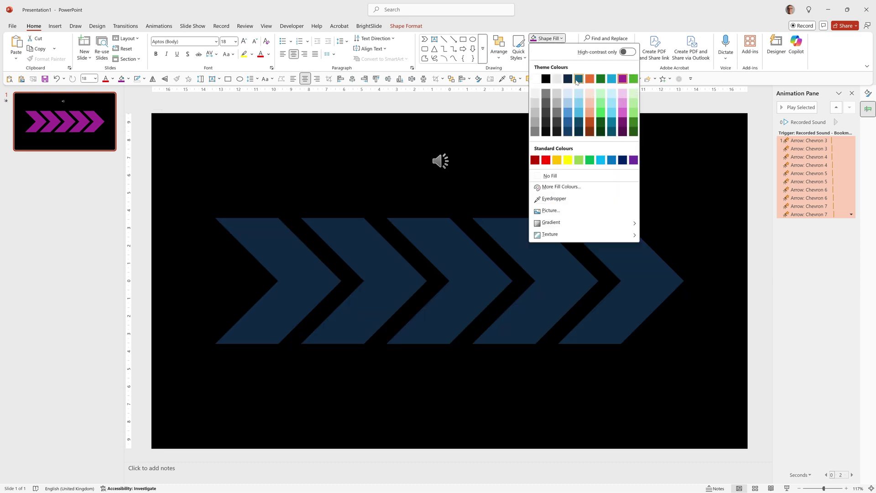
{"action": "left_click", "coordinate": [591, 79]}
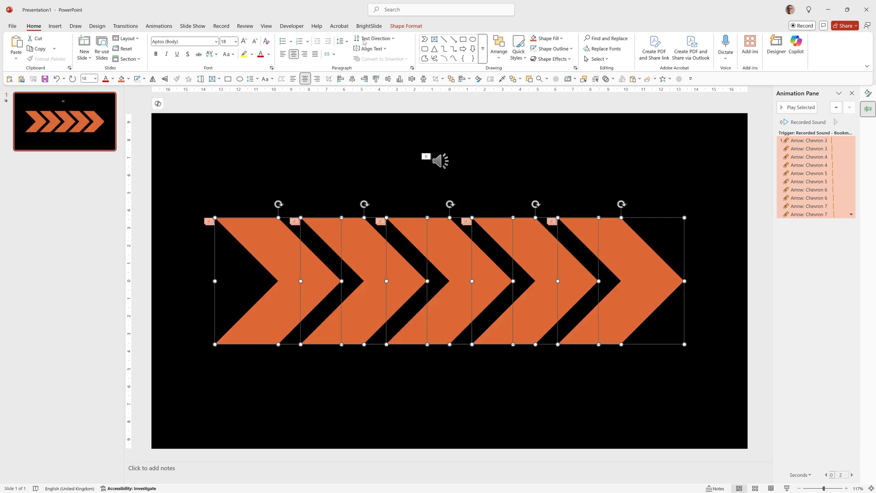
{"action": "left_click", "coordinate": [397, 26]}
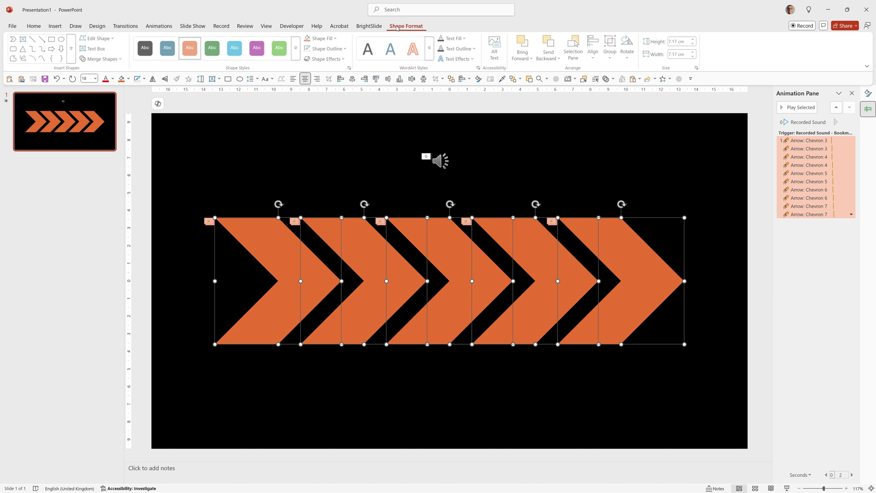
{"action": "left_click", "coordinate": [97, 39]}
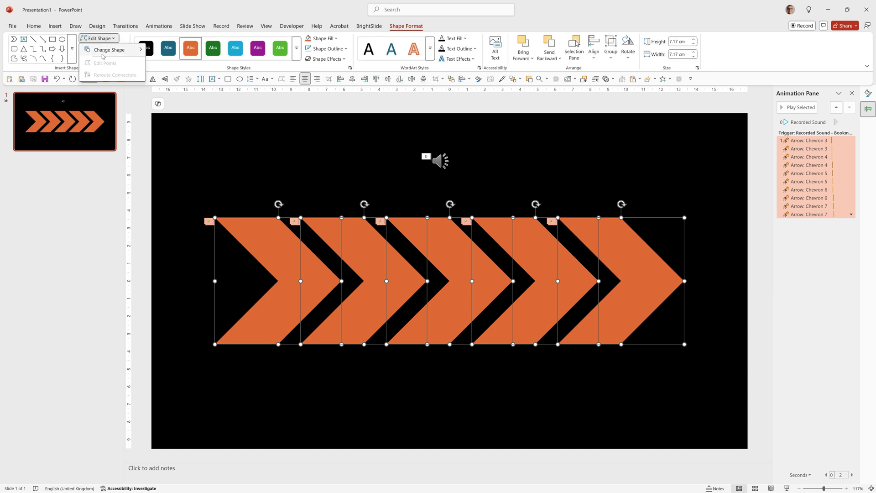
{"action": "mouse_move", "coordinate": [103, 53]}
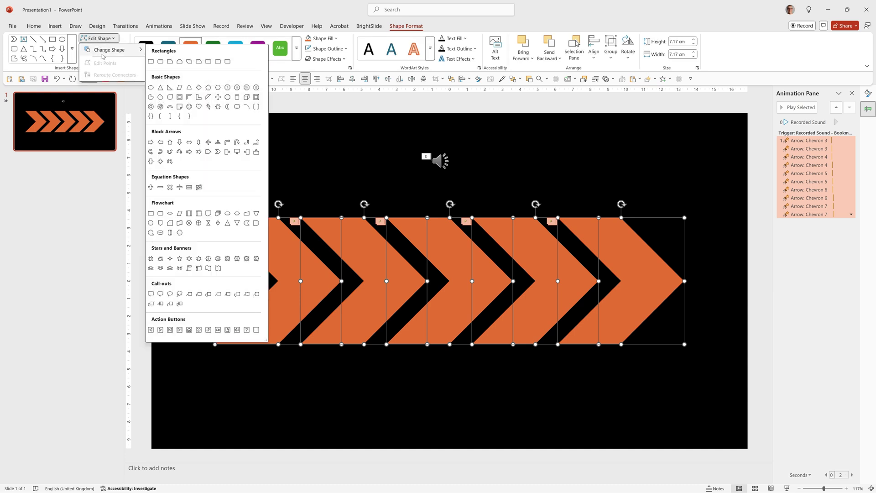
{"action": "left_click", "coordinate": [151, 188]}
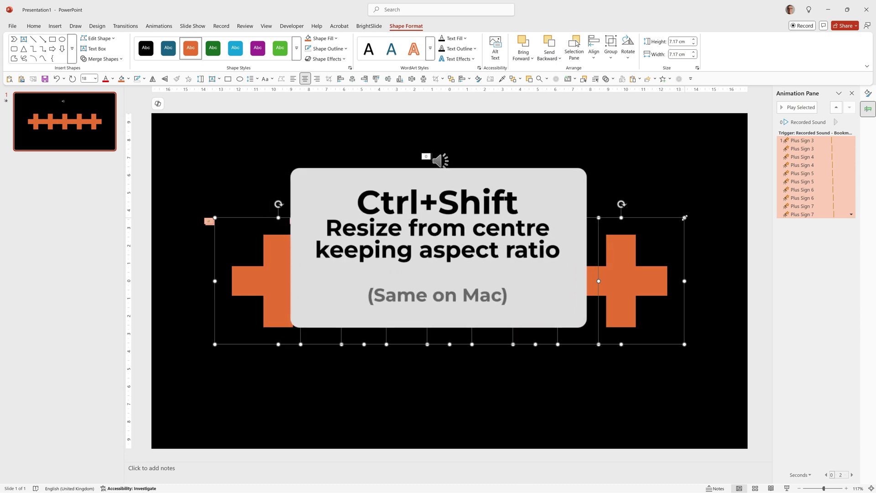
- Undo an accidental resize, then move the last plus sign right and the first left
{"action": "left_click_drag", "start_coordinate": [685, 218], "coordinate": [671, 231]}
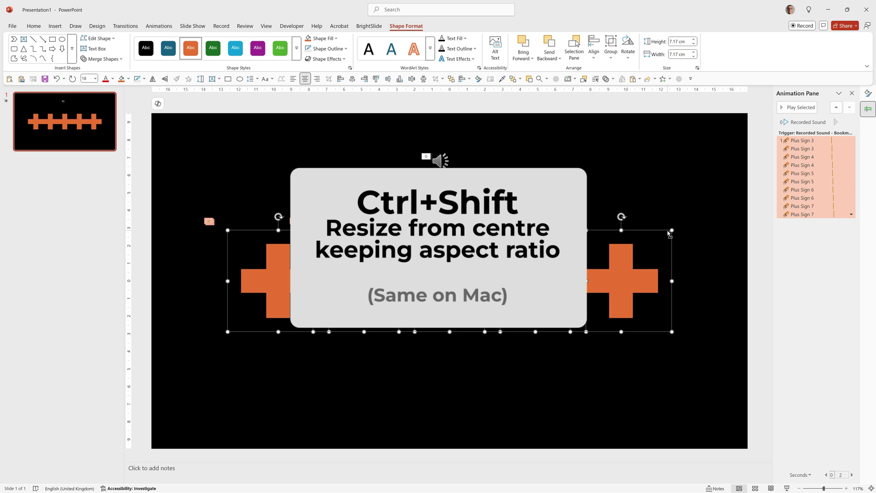
{"action": "key", "text": "ctrl+z"}
{"action": "left_click", "coordinate": [623, 277]}
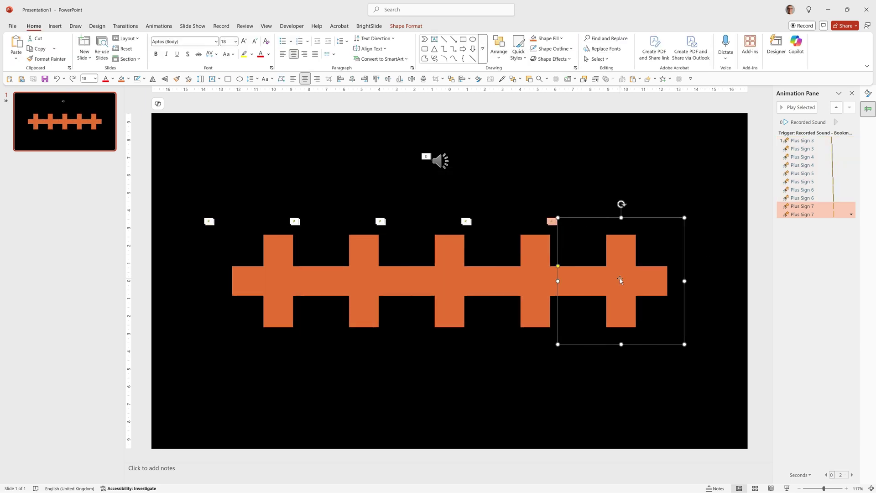
{"action": "left_click_drag", "start_coordinate": [621, 280], "coordinate": [657, 279]}
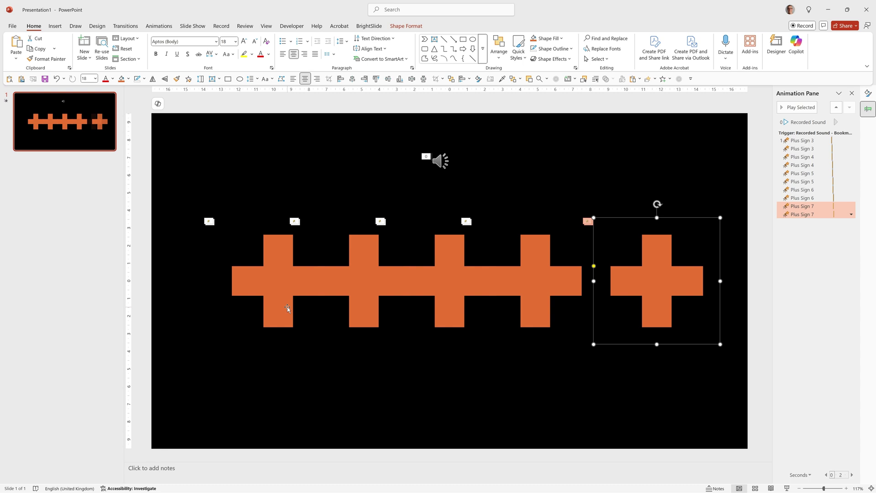
{"action": "left_click", "coordinate": [279, 264]}
{"action": "left_click_drag", "start_coordinate": [280, 272], "coordinate": [254, 272]}
- Distribute all five plus signs horizontally so they are evenly spaced
{"action": "key", "text": "Escape"}
{"action": "left_click_drag", "start_coordinate": [362, 316], "coordinate": [735, 195]}
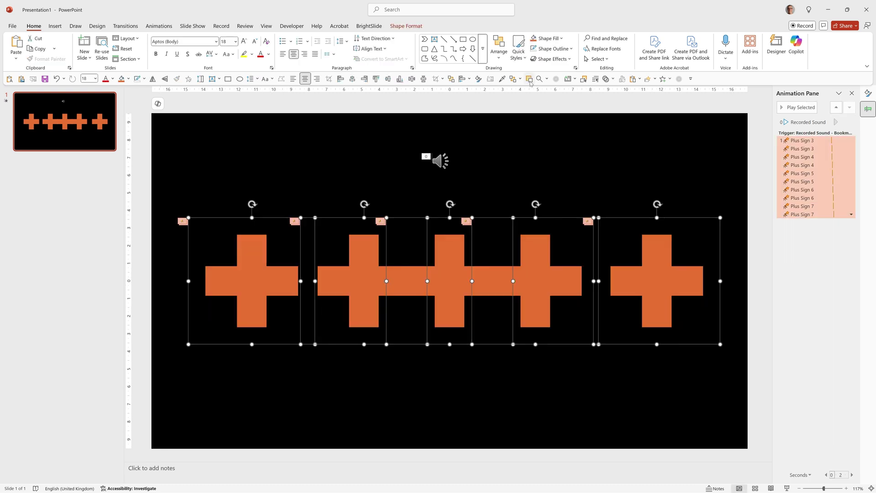
{"action": "left_click", "coordinate": [407, 26]}
{"action": "left_click", "coordinate": [593, 58]}
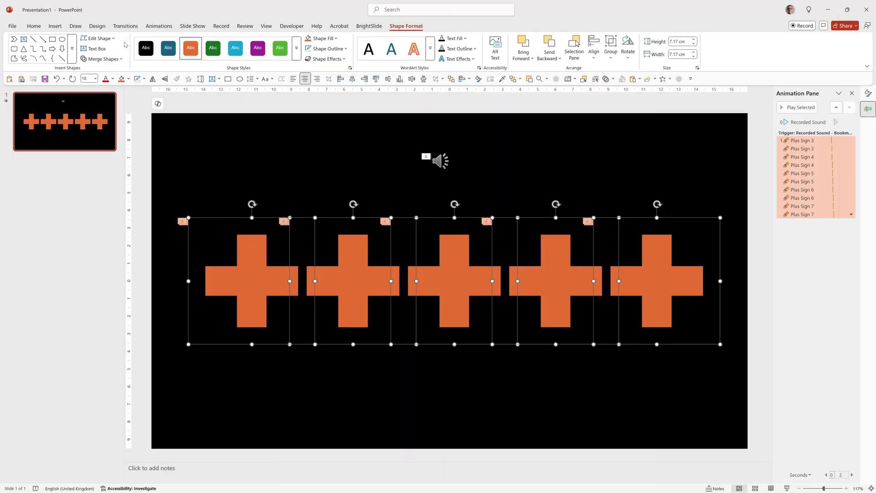
- Change the plus signs to Circle: Hollow and shrink them from the centre to 4.98 cm
{"action": "left_click", "coordinate": [97, 39]}
{"action": "mouse_move", "coordinate": [98, 52]}
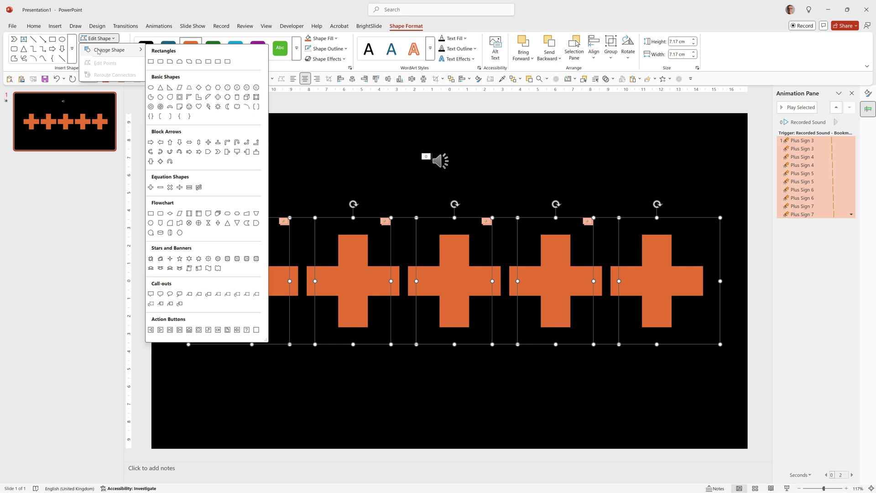
{"action": "left_click", "coordinate": [152, 107]}
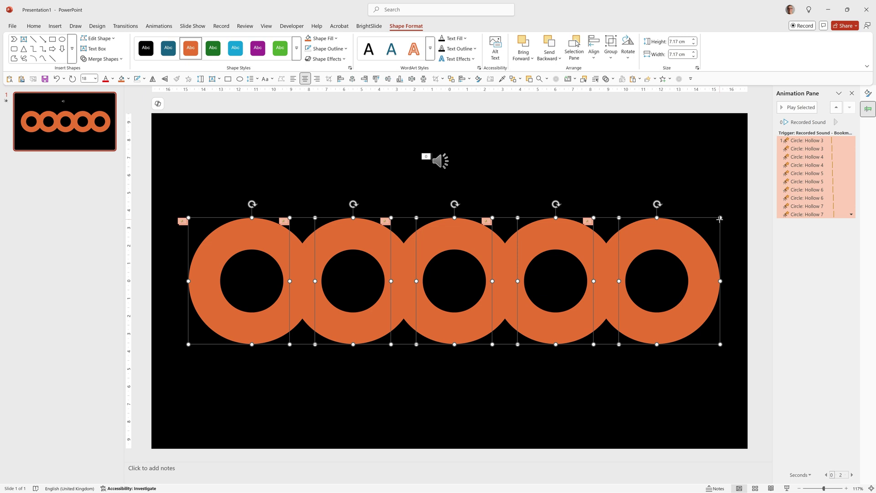
{"action": "left_click_drag", "start_coordinate": [720, 219], "coordinate": [701, 237]}
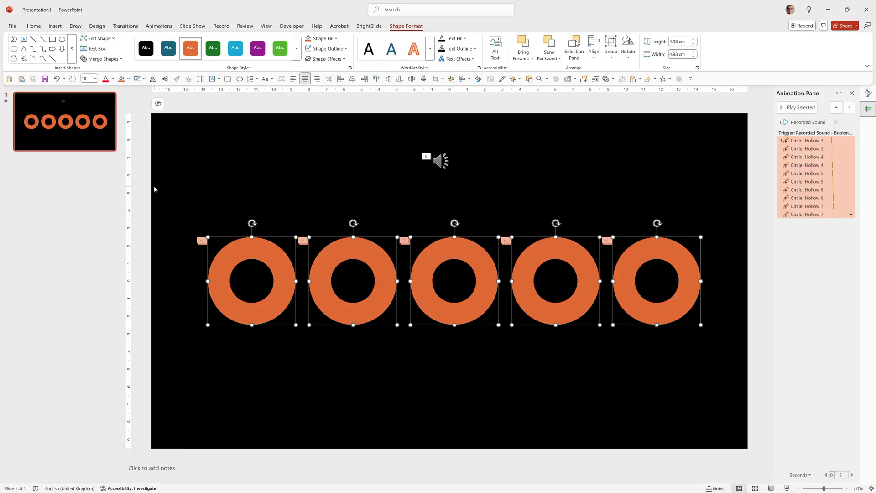
- Fill the slide background with the blue bokeh stock image found by searching 'texture'
{"action": "right_click", "coordinate": [154, 189]}
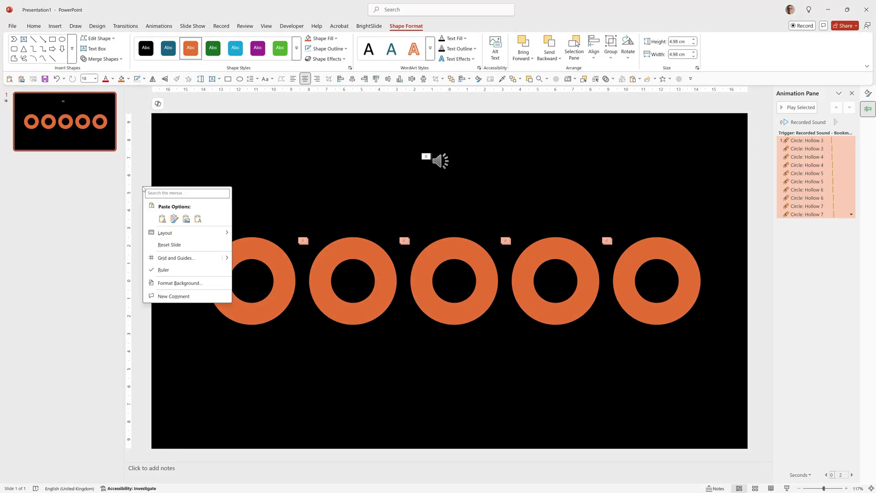
{"action": "left_click", "coordinate": [179, 283]}
{"action": "left_click", "coordinate": [767, 159]}
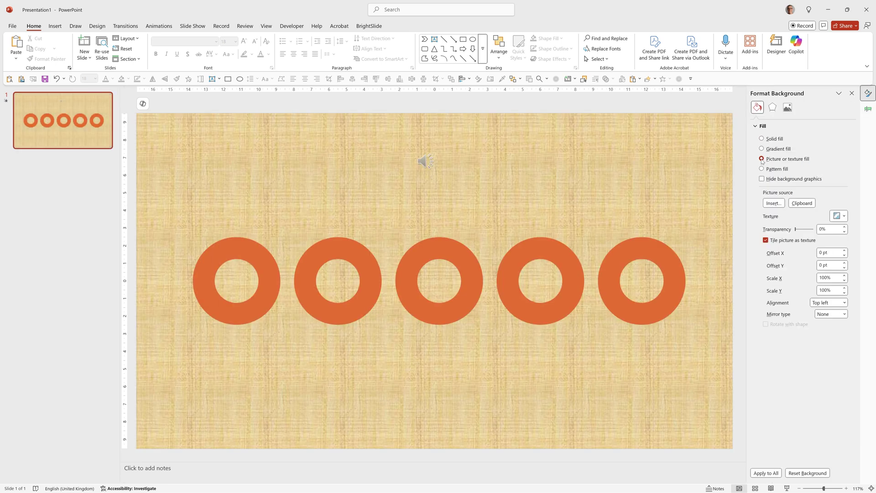
{"action": "left_click", "coordinate": [774, 204]}
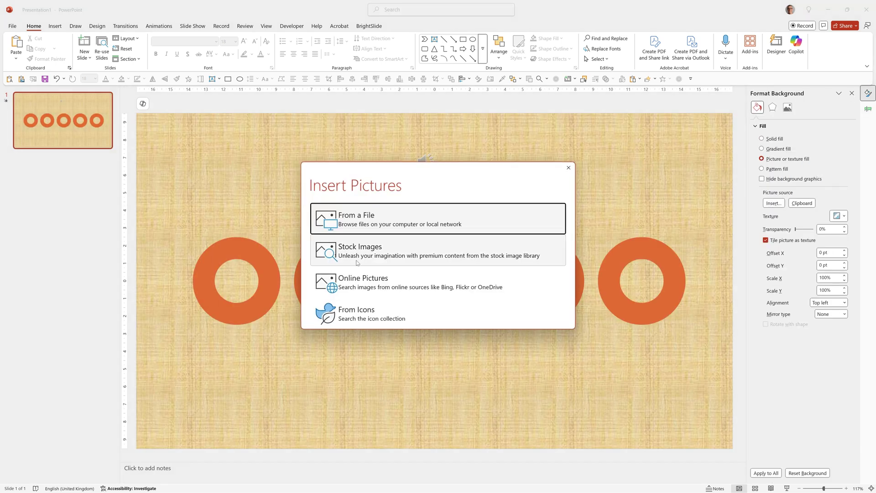
{"action": "left_click", "coordinate": [382, 253]}
{"action": "type", "text": "texture"}
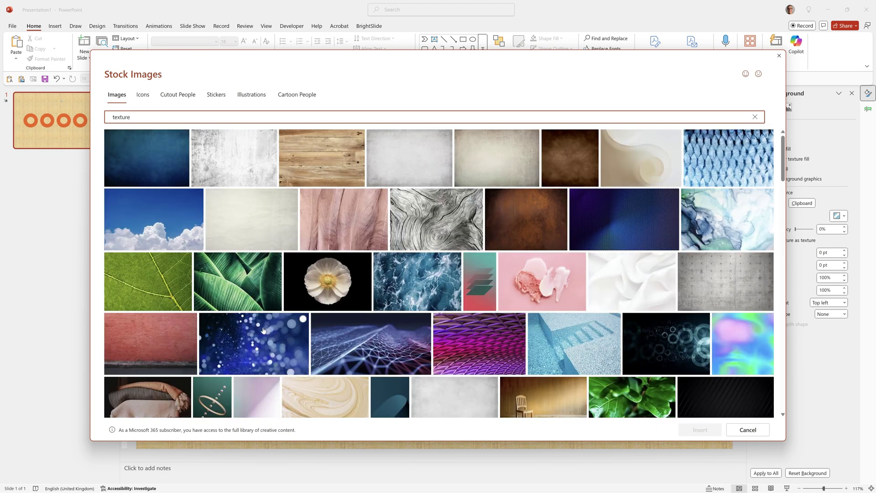
{"action": "left_click", "coordinate": [264, 331]}
{"action": "left_click", "coordinate": [699, 430]}
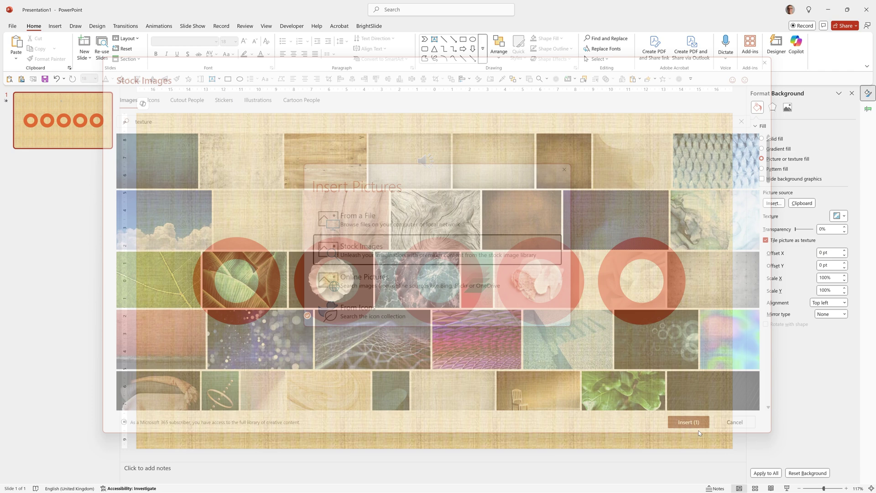
{"action": "left_click_drag", "start_coordinate": [162, 333], "coordinate": [711, 214]}
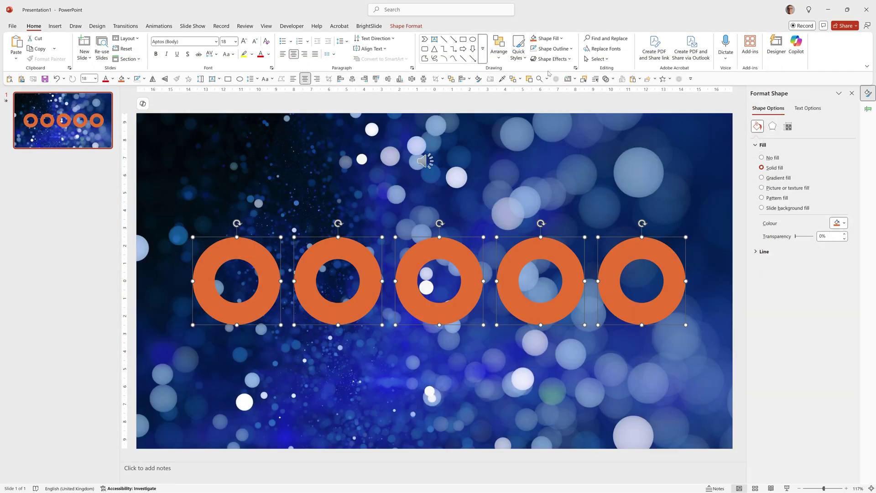
- Fill the five rings with pale blue sampled by eyedropper from a background bokeh circle
{"action": "left_click", "coordinate": [545, 39]}
{"action": "left_click", "coordinate": [554, 198]}
{"action": "left_click", "coordinate": [647, 172]}
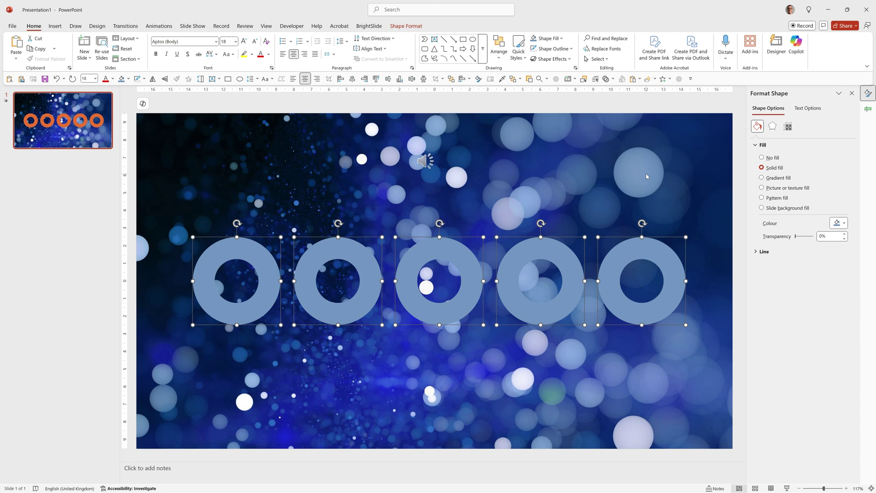